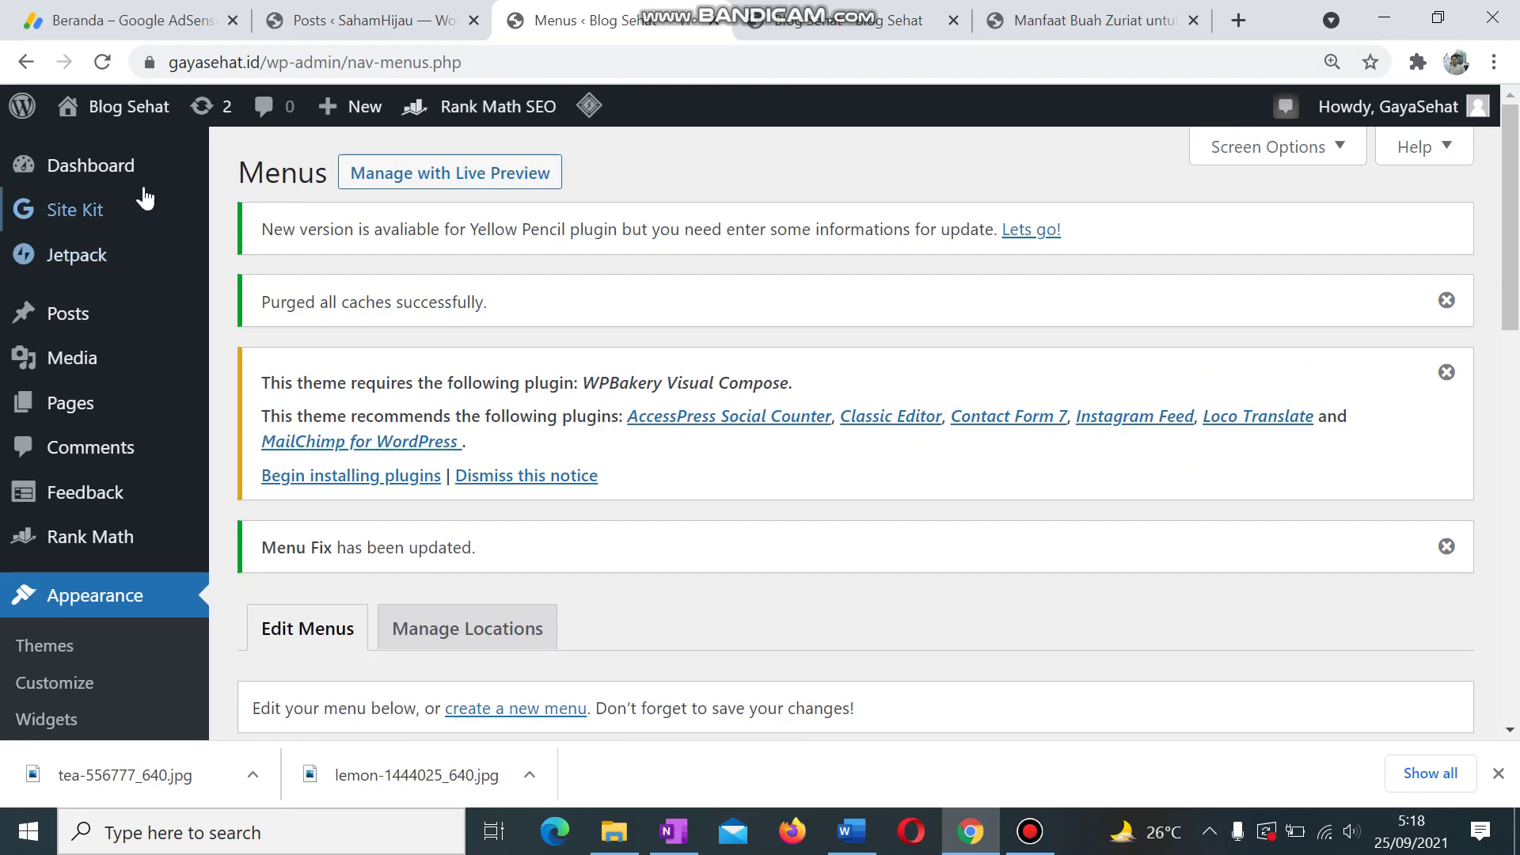
Step: Go to the site's dashboard, and open the navigation menu editor from there
mouse_move(196, 315)
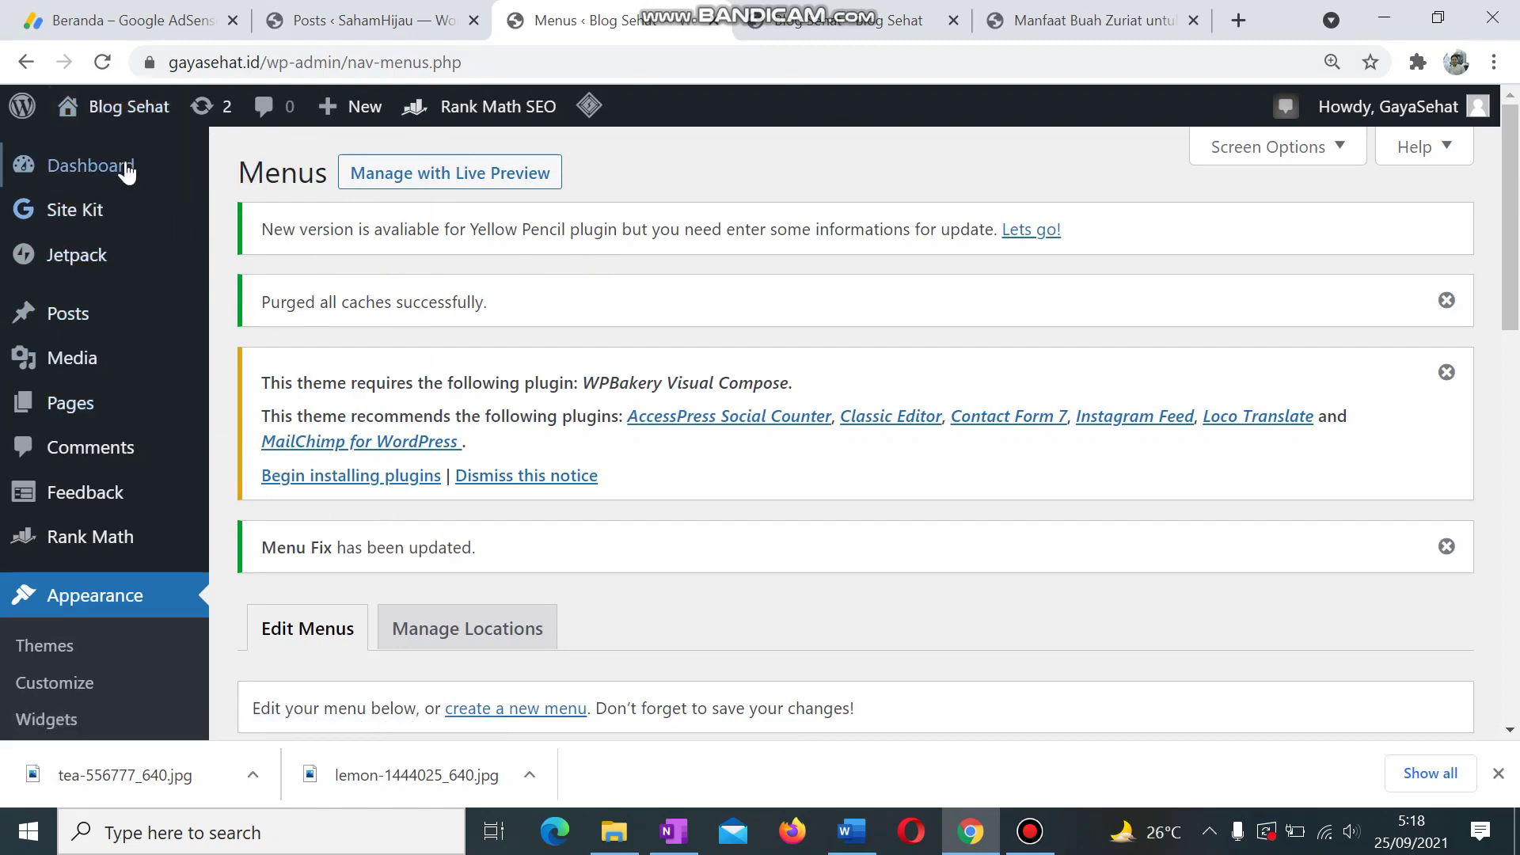
click(95, 164)
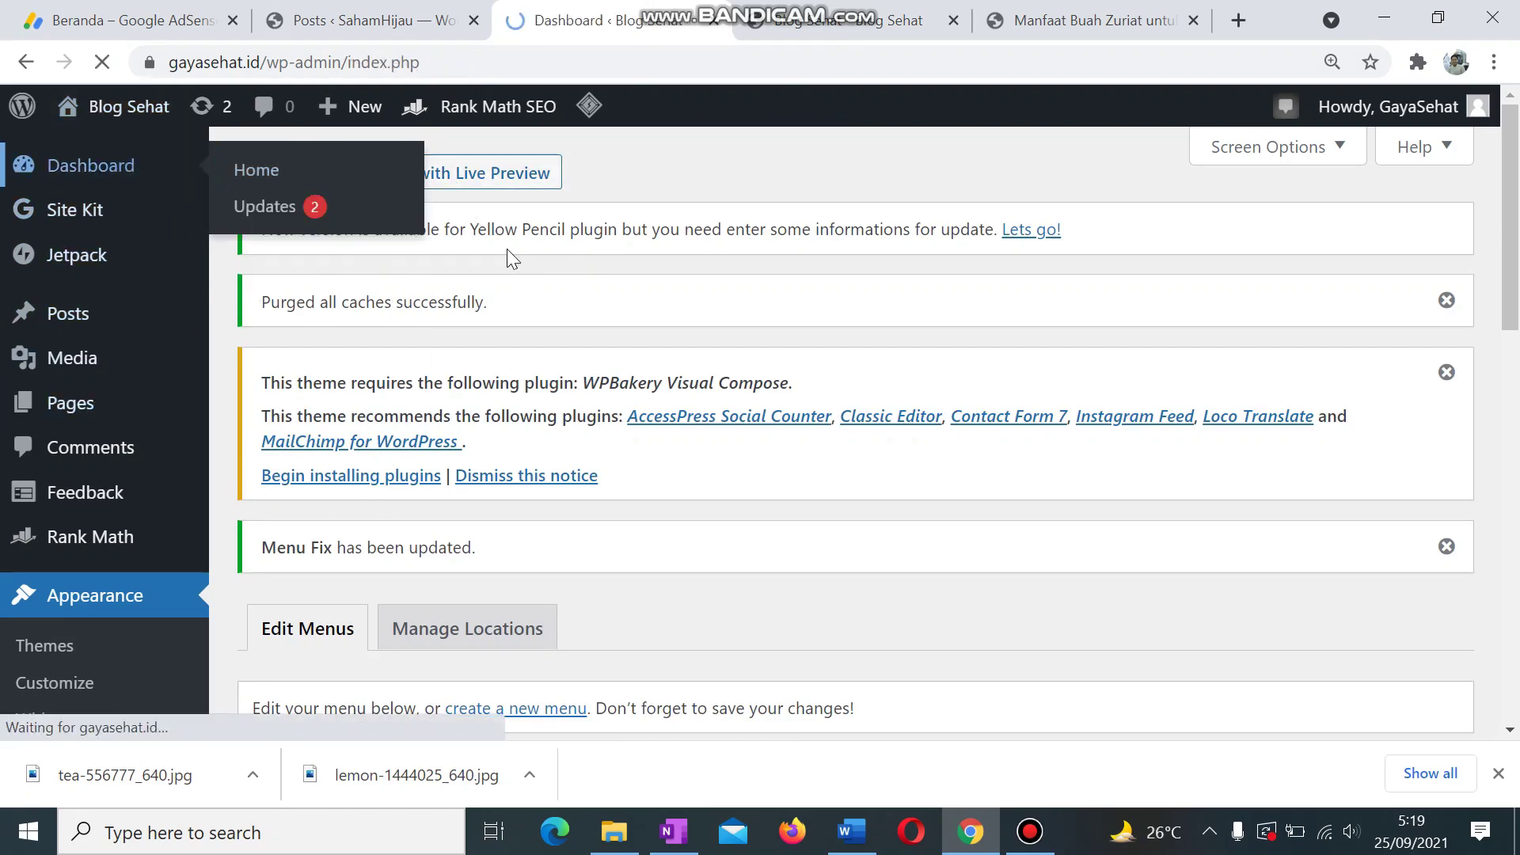
scroll(559, 309, down, 3)
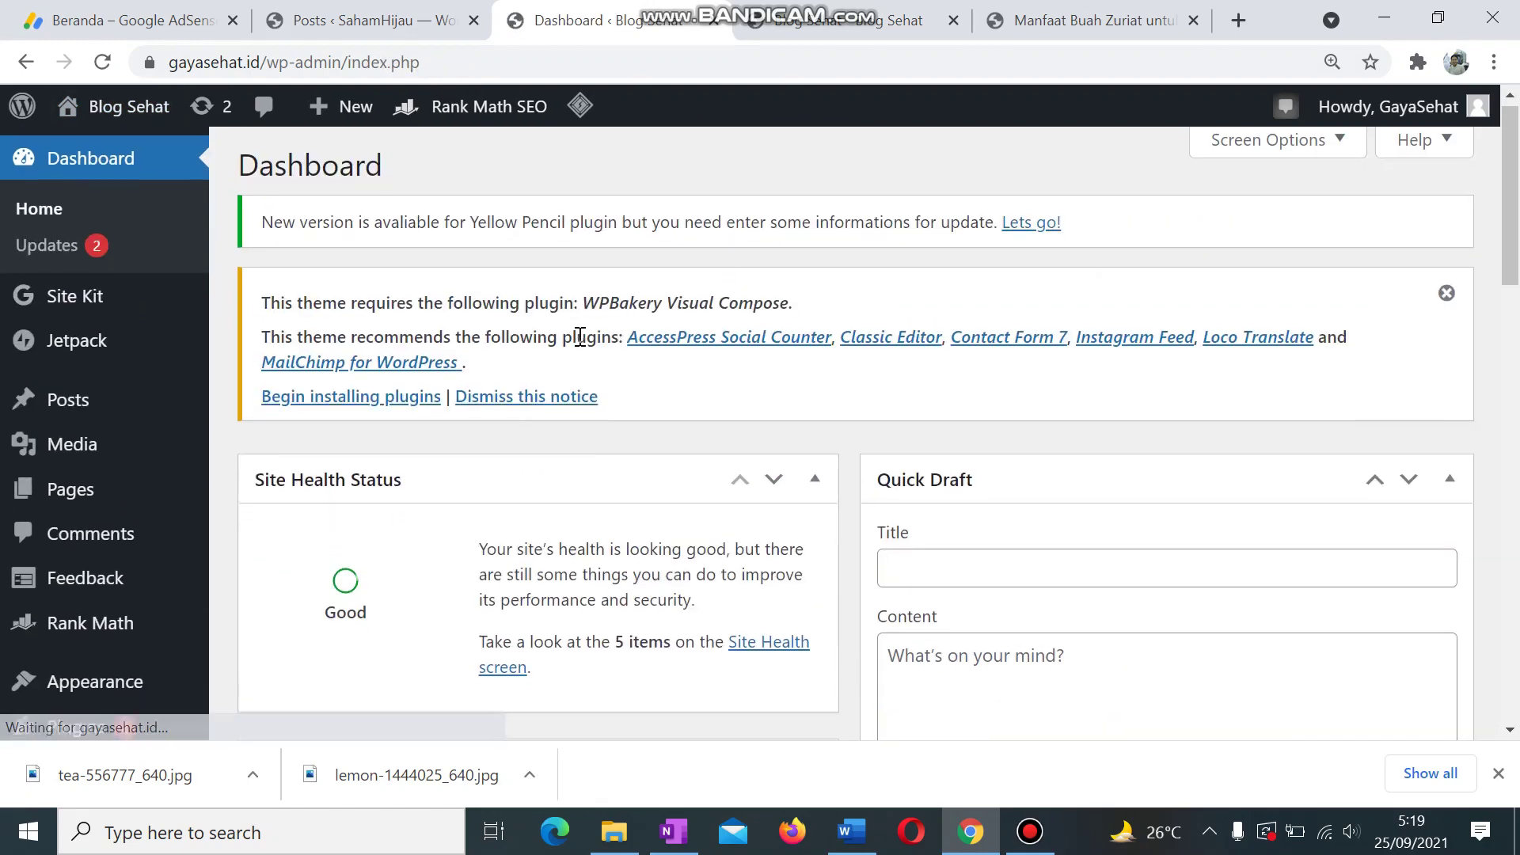
scroll(577, 340, down, 5)
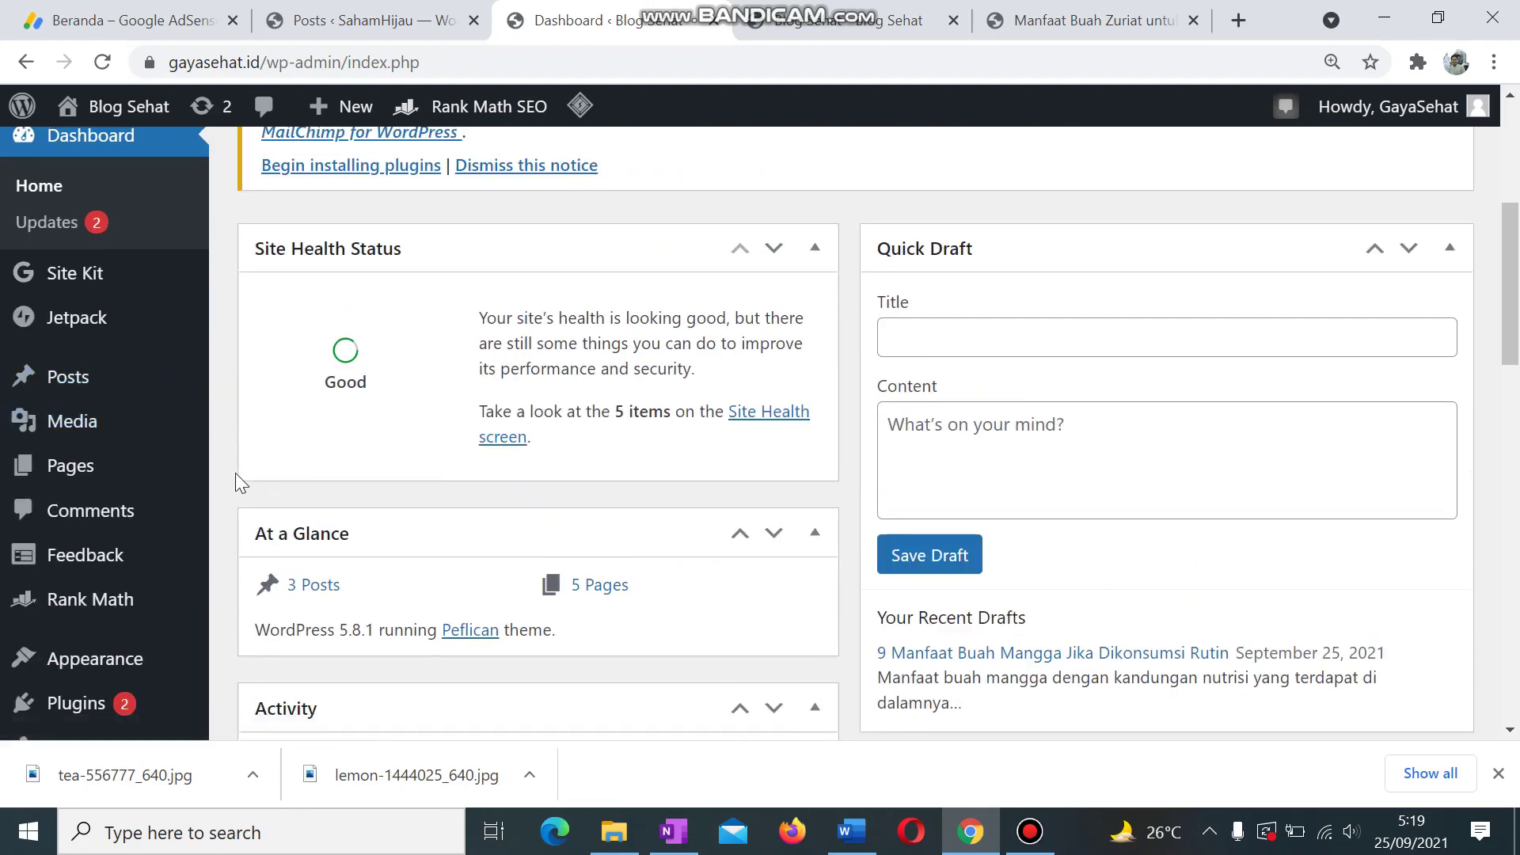
mouse_move(130, 430)
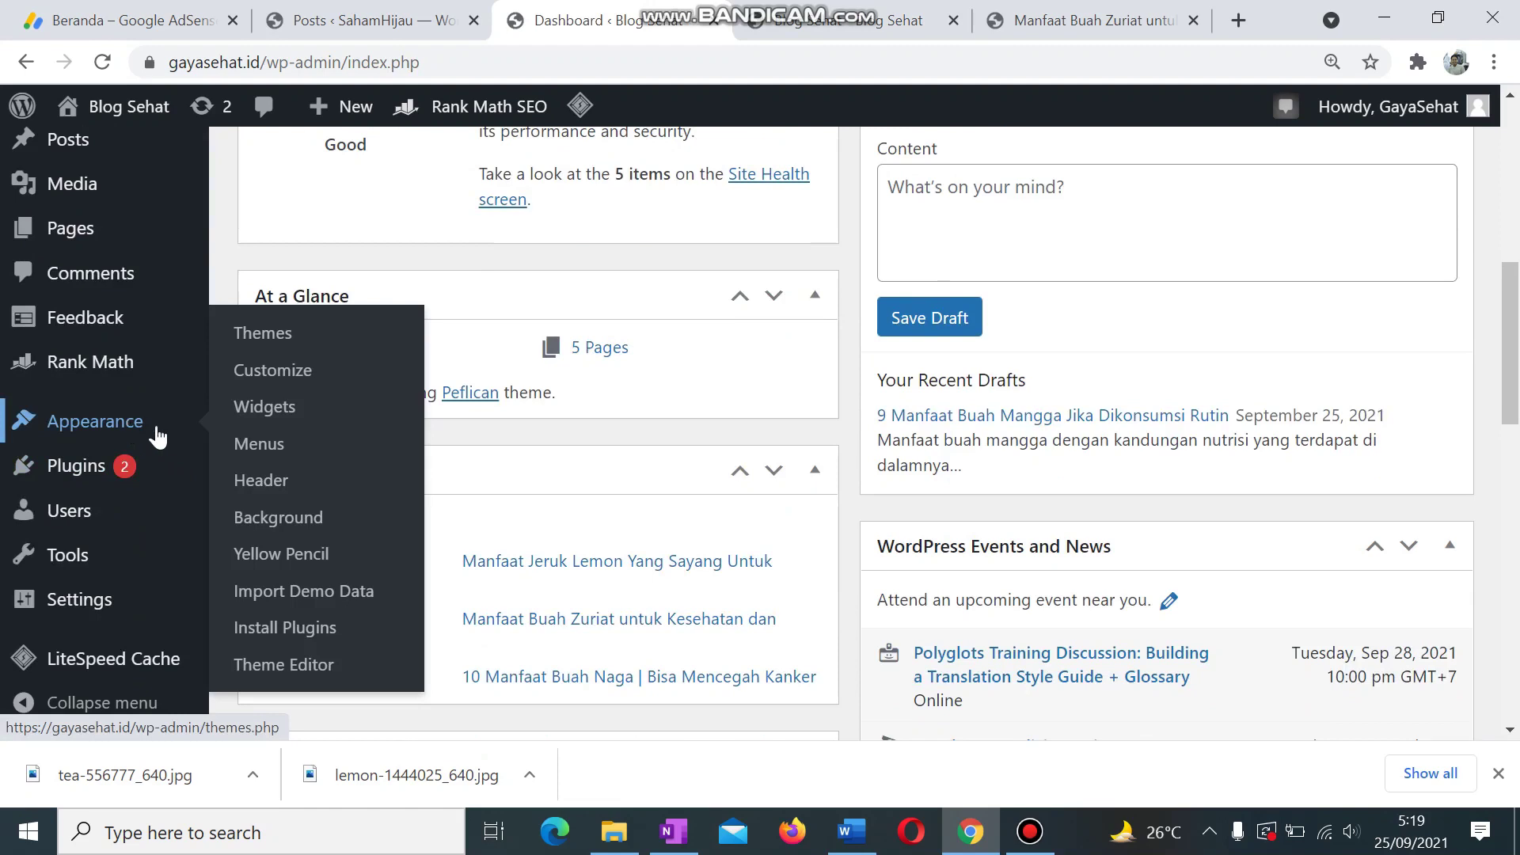
click(270, 455)
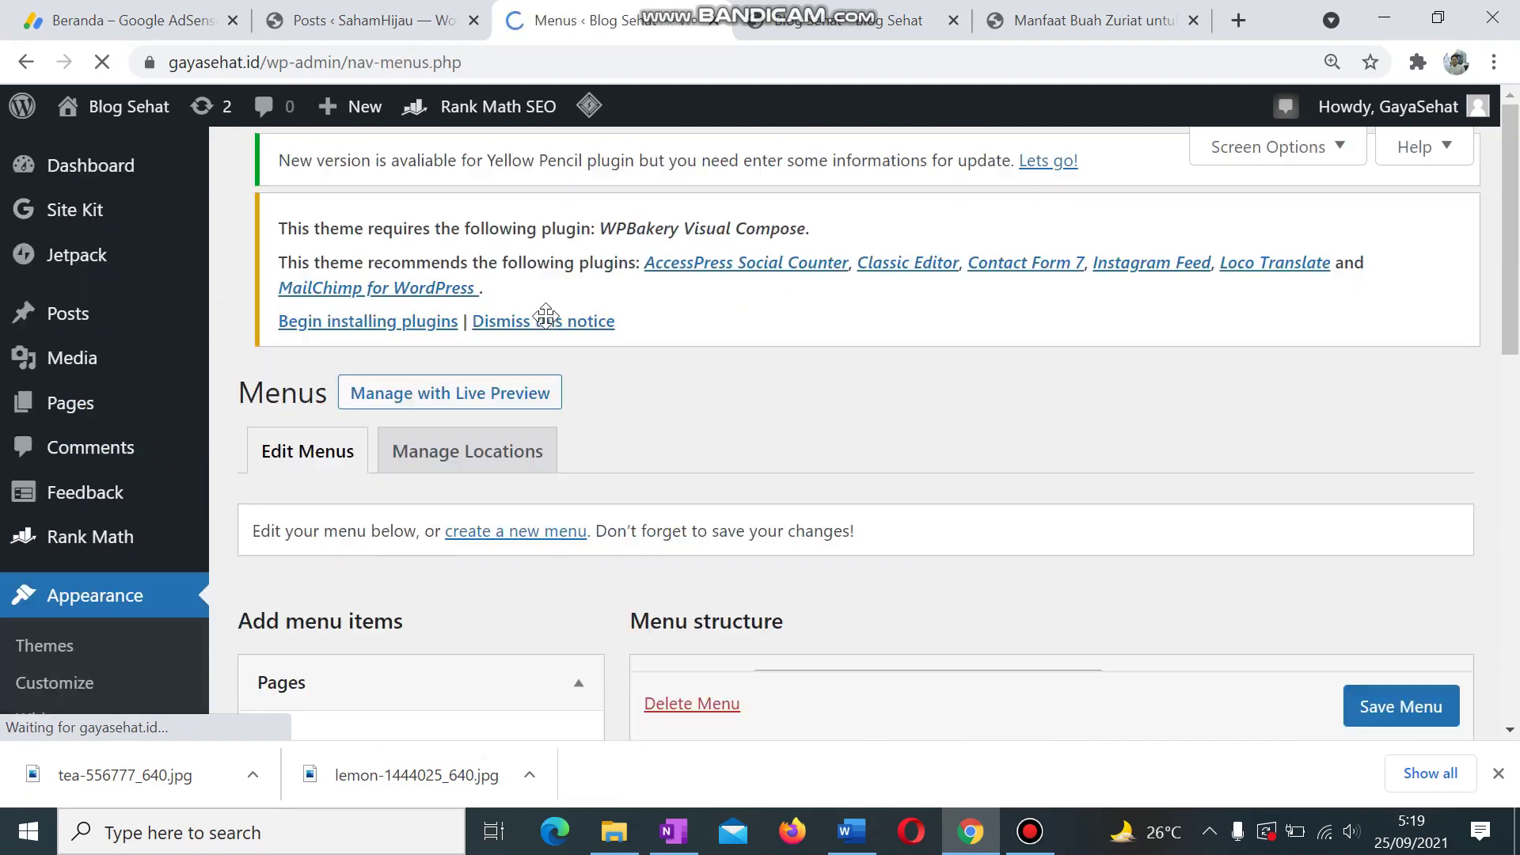
Step: Examine the structure of Menu Fix, including its page items and the sub-item nested under Profil
scroll(649, 440, down, 5)
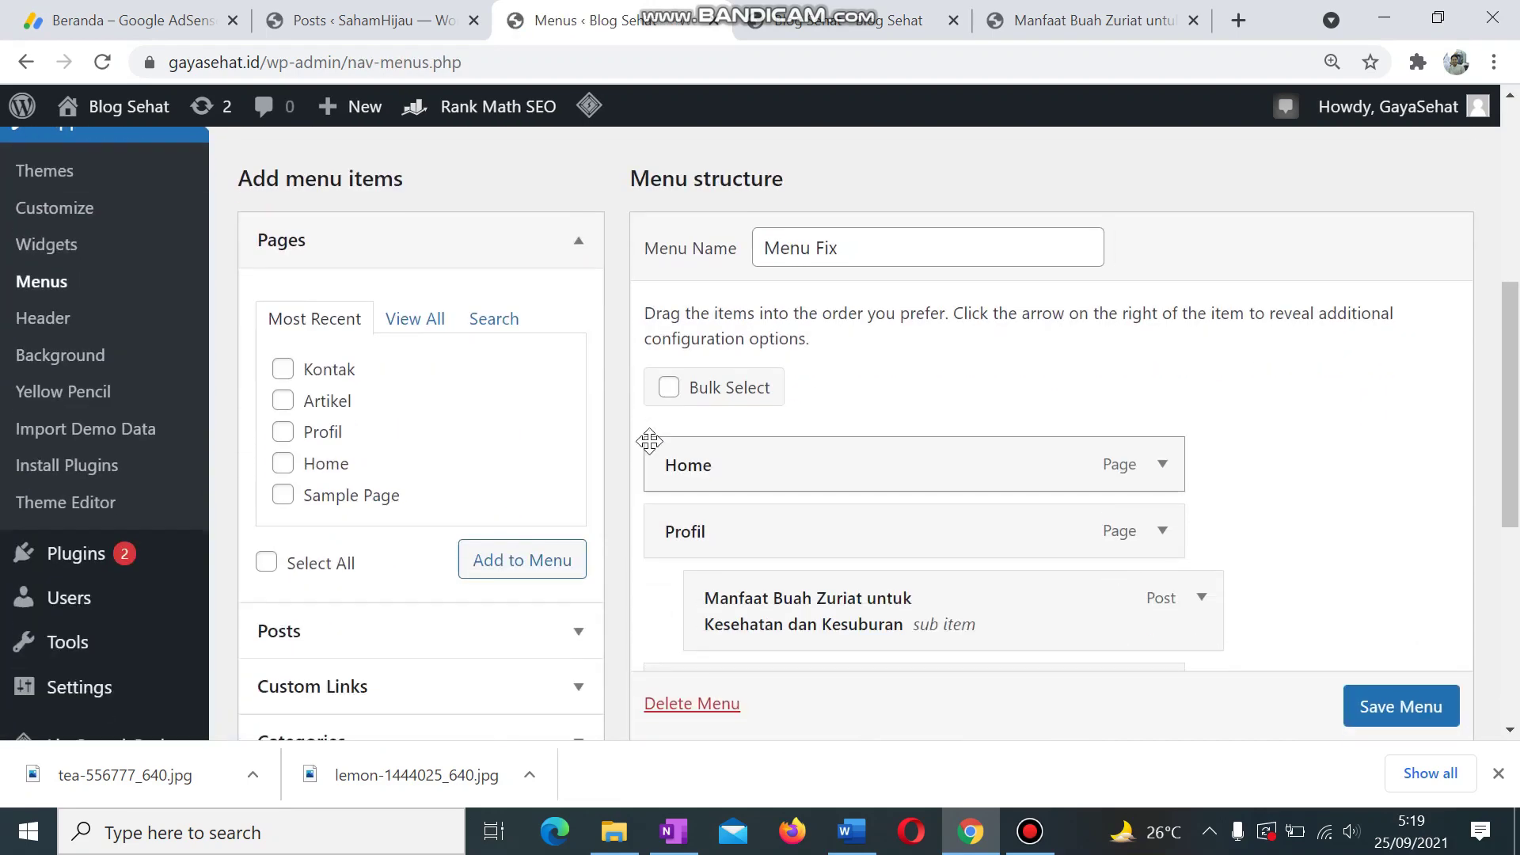
click(1162, 532)
click(1163, 532)
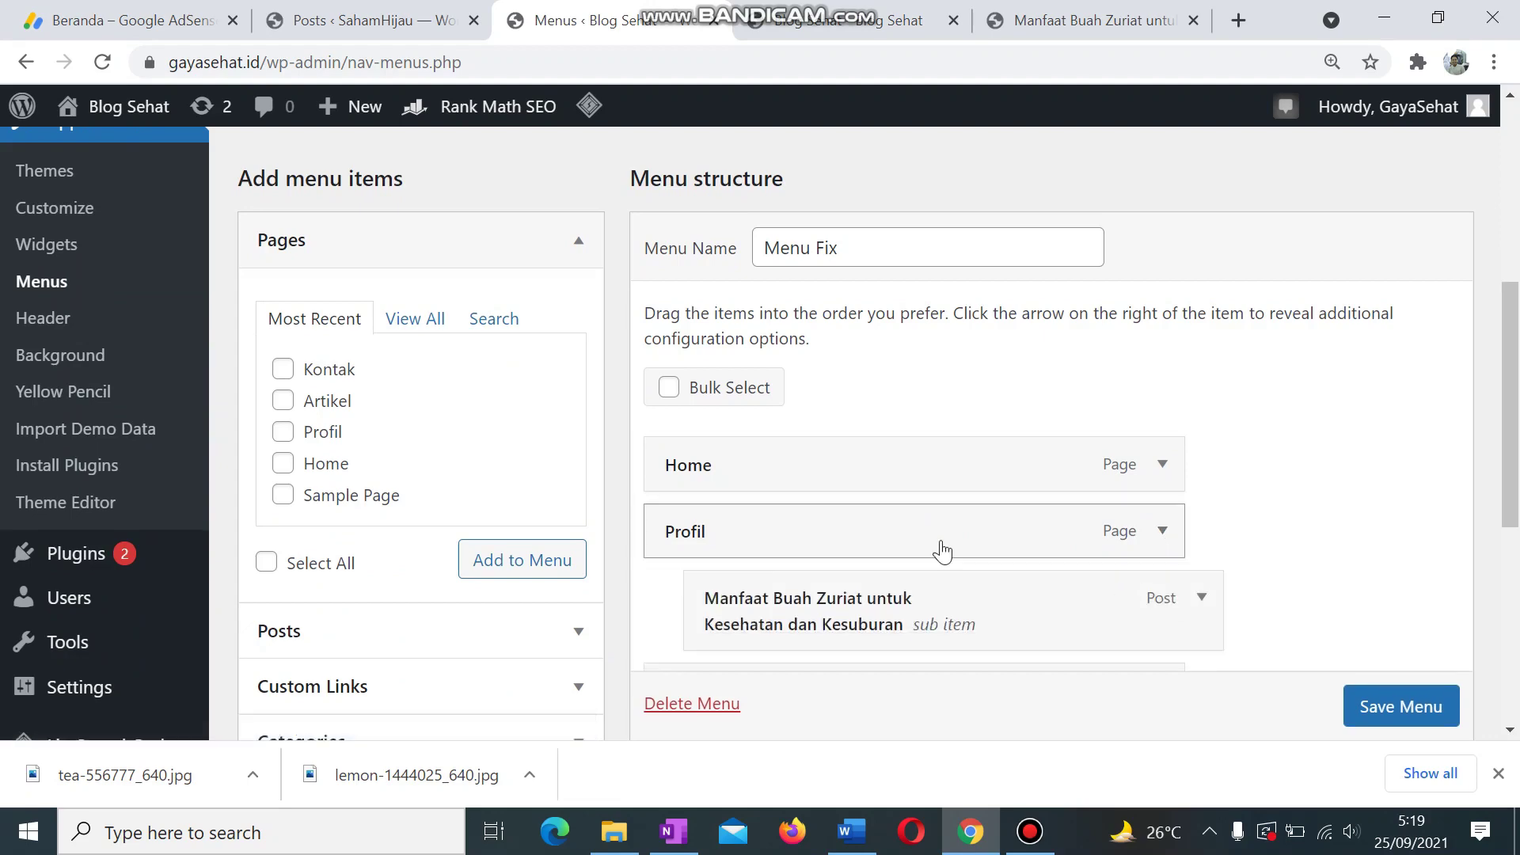
scroll(760, 502, up, 3)
scroll(699, 509, down, 7)
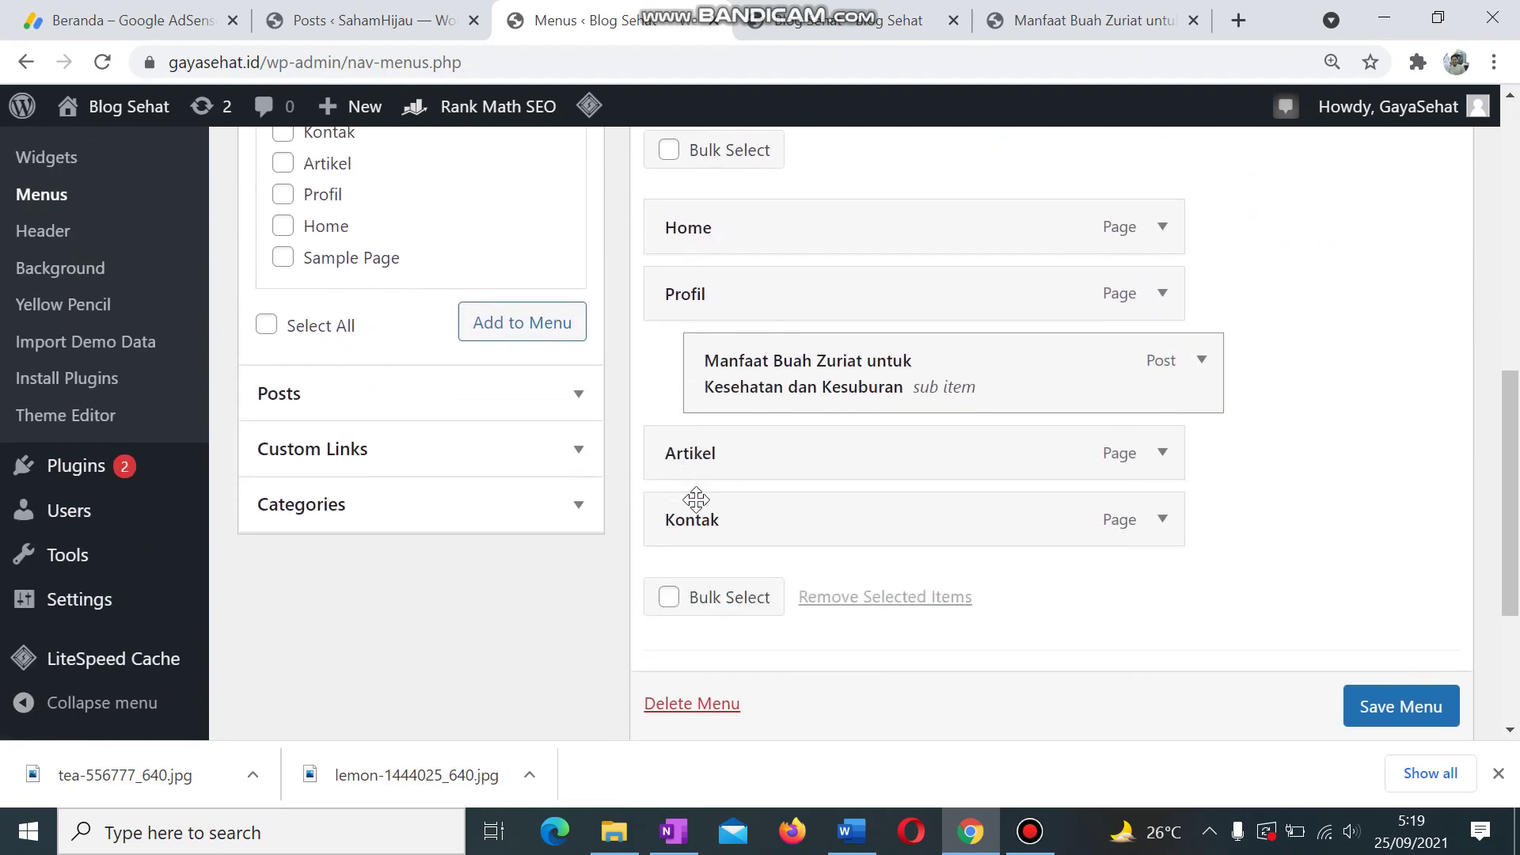
scroll(697, 503, up, 3)
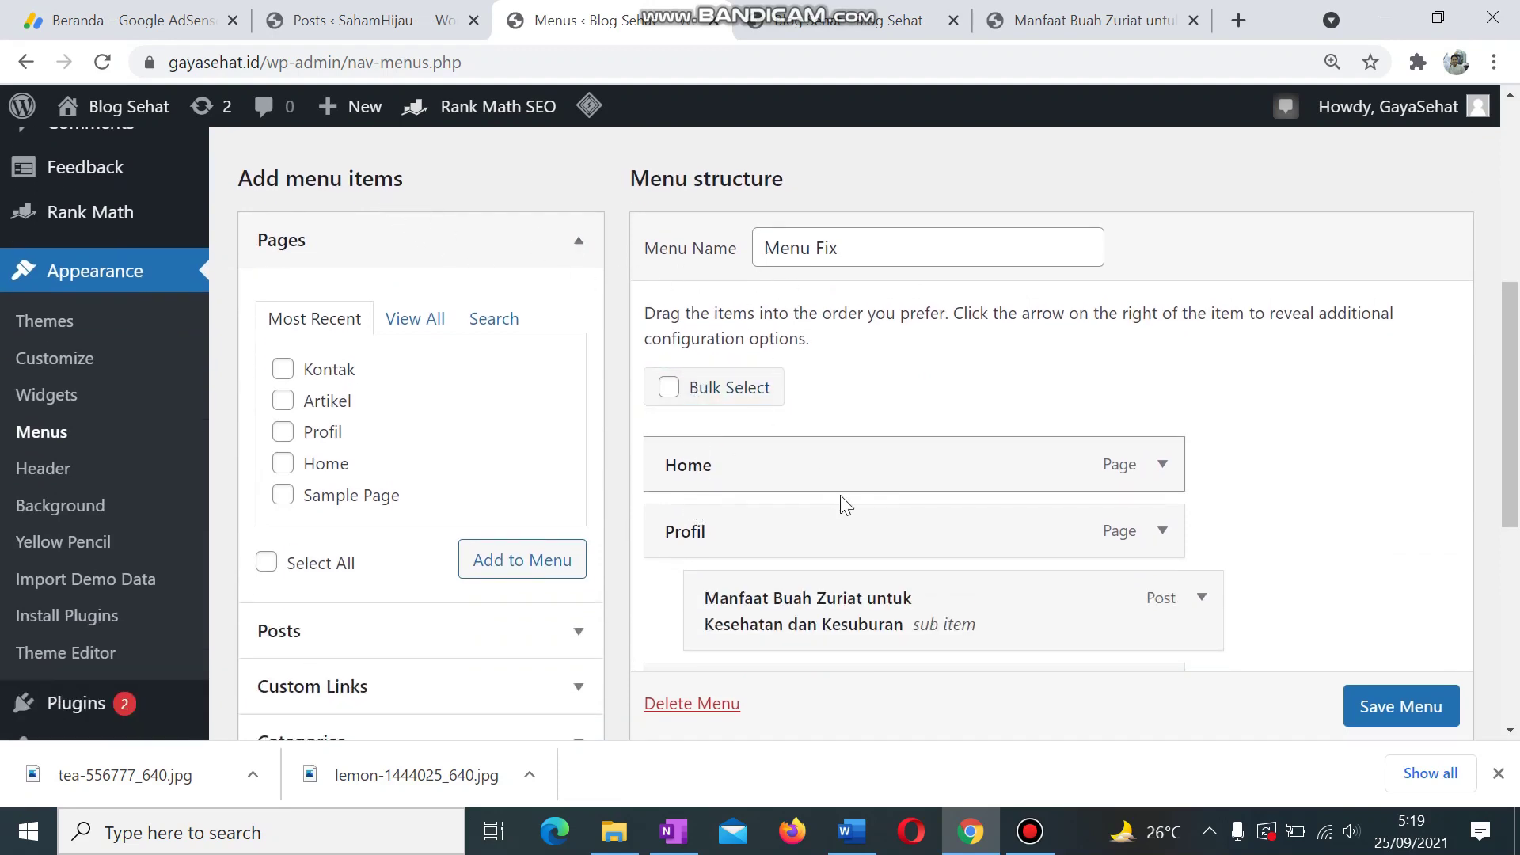
scroll(842, 500, down, 3)
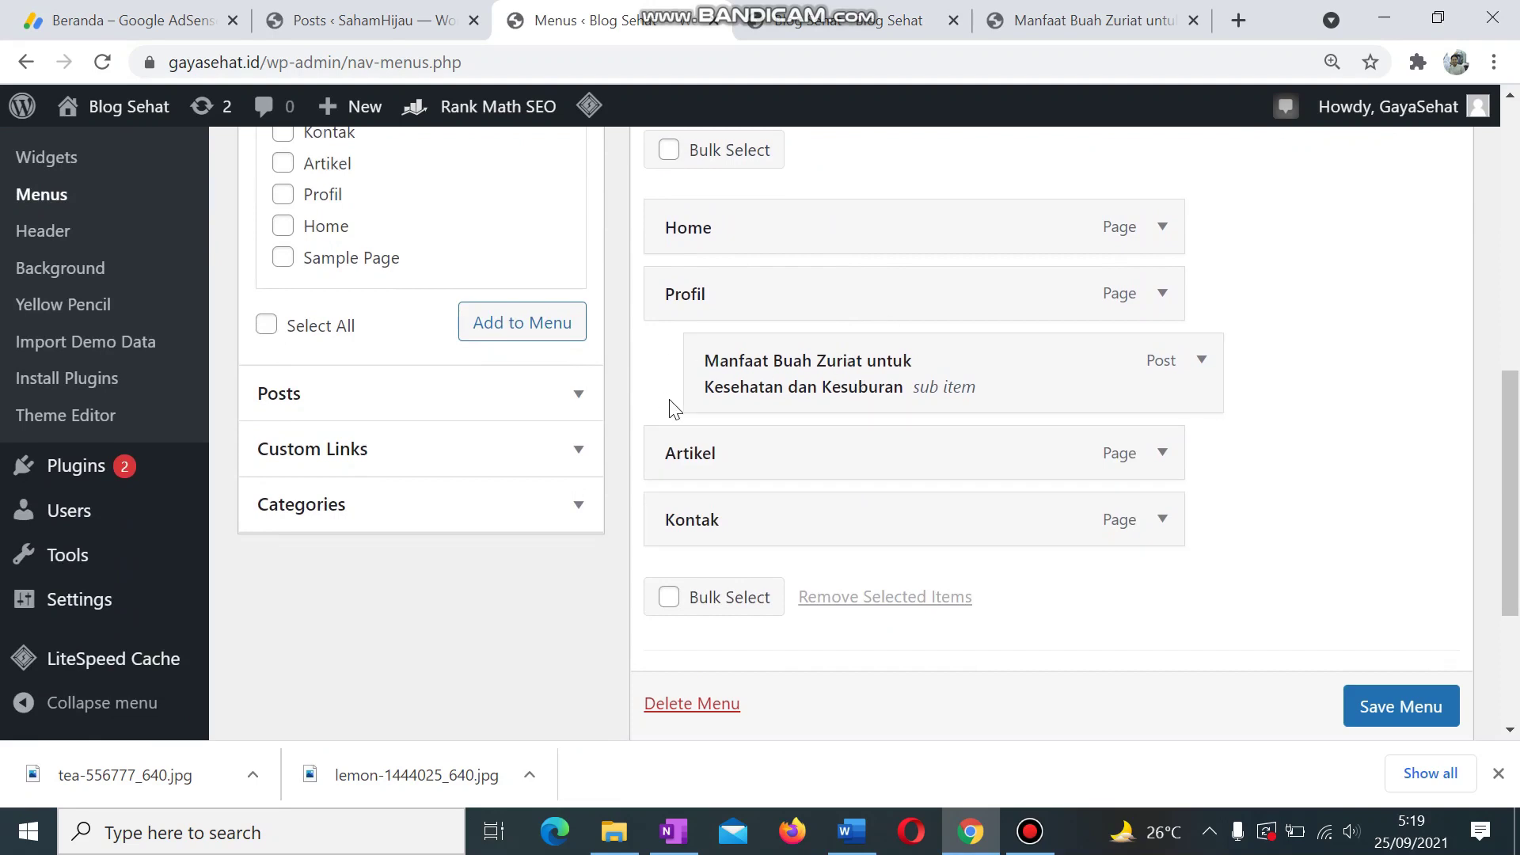
scroll(671, 406, up, 3)
scroll(655, 387, down, 2)
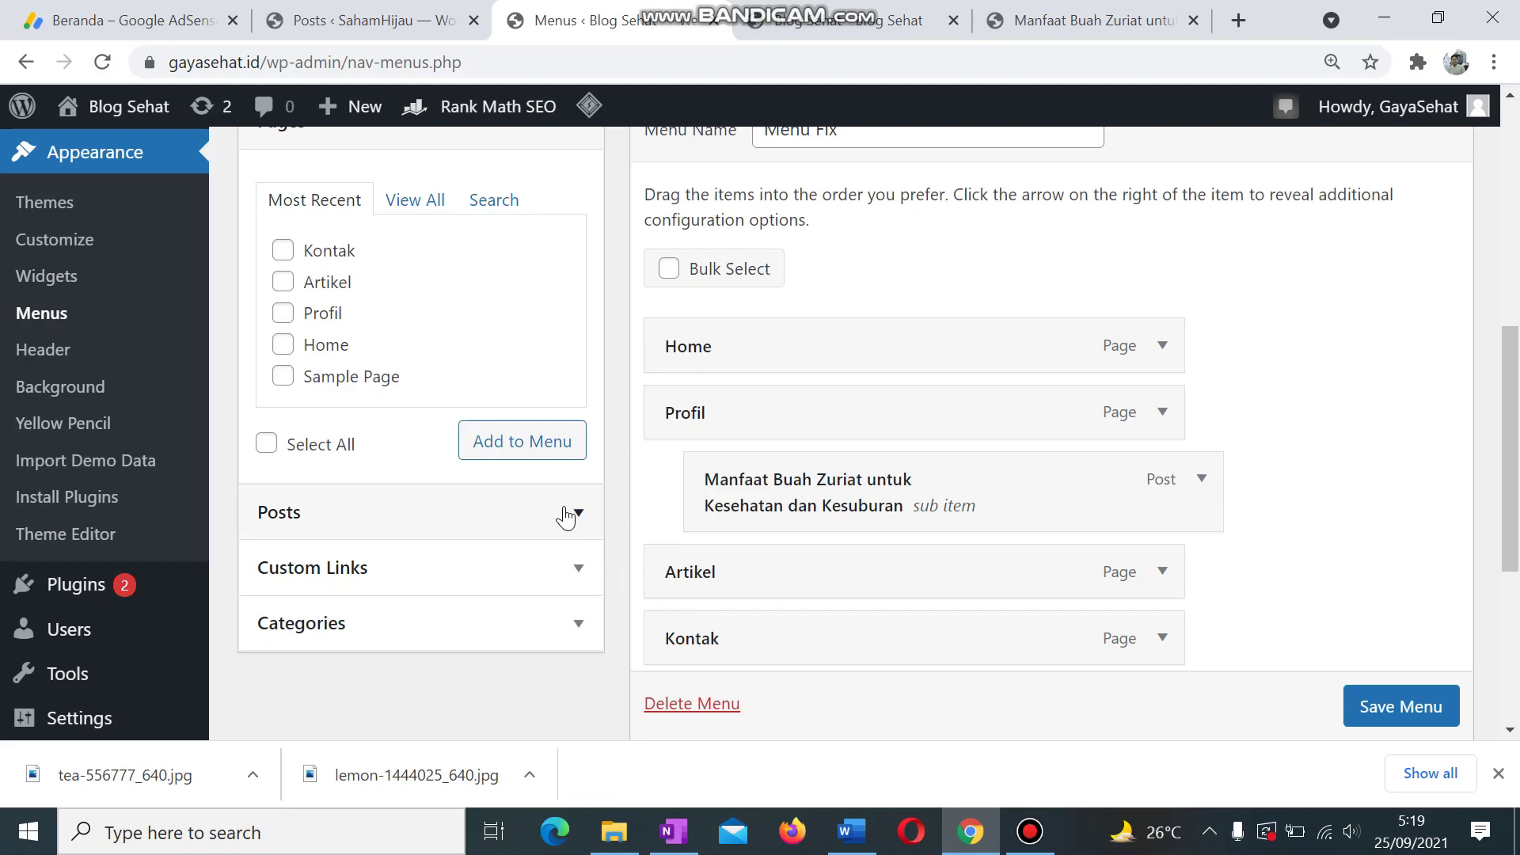
Step: Add the post "Manfaat Jeruk Lemon Yang Sayang Untuk Dilewatkan" to Menu Fix
scroll(570, 521, down, 1)
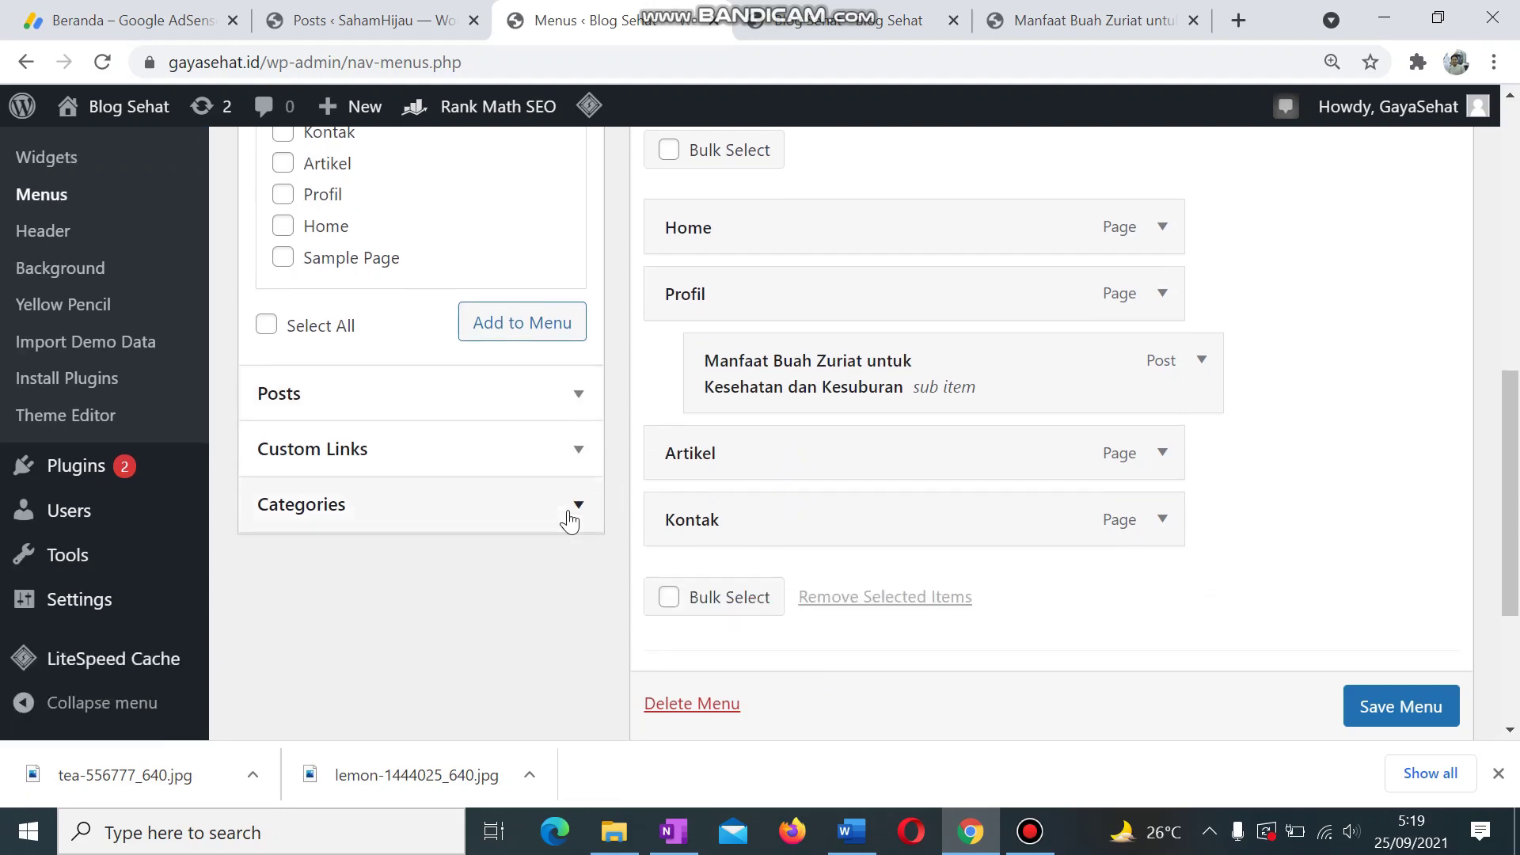
click(579, 394)
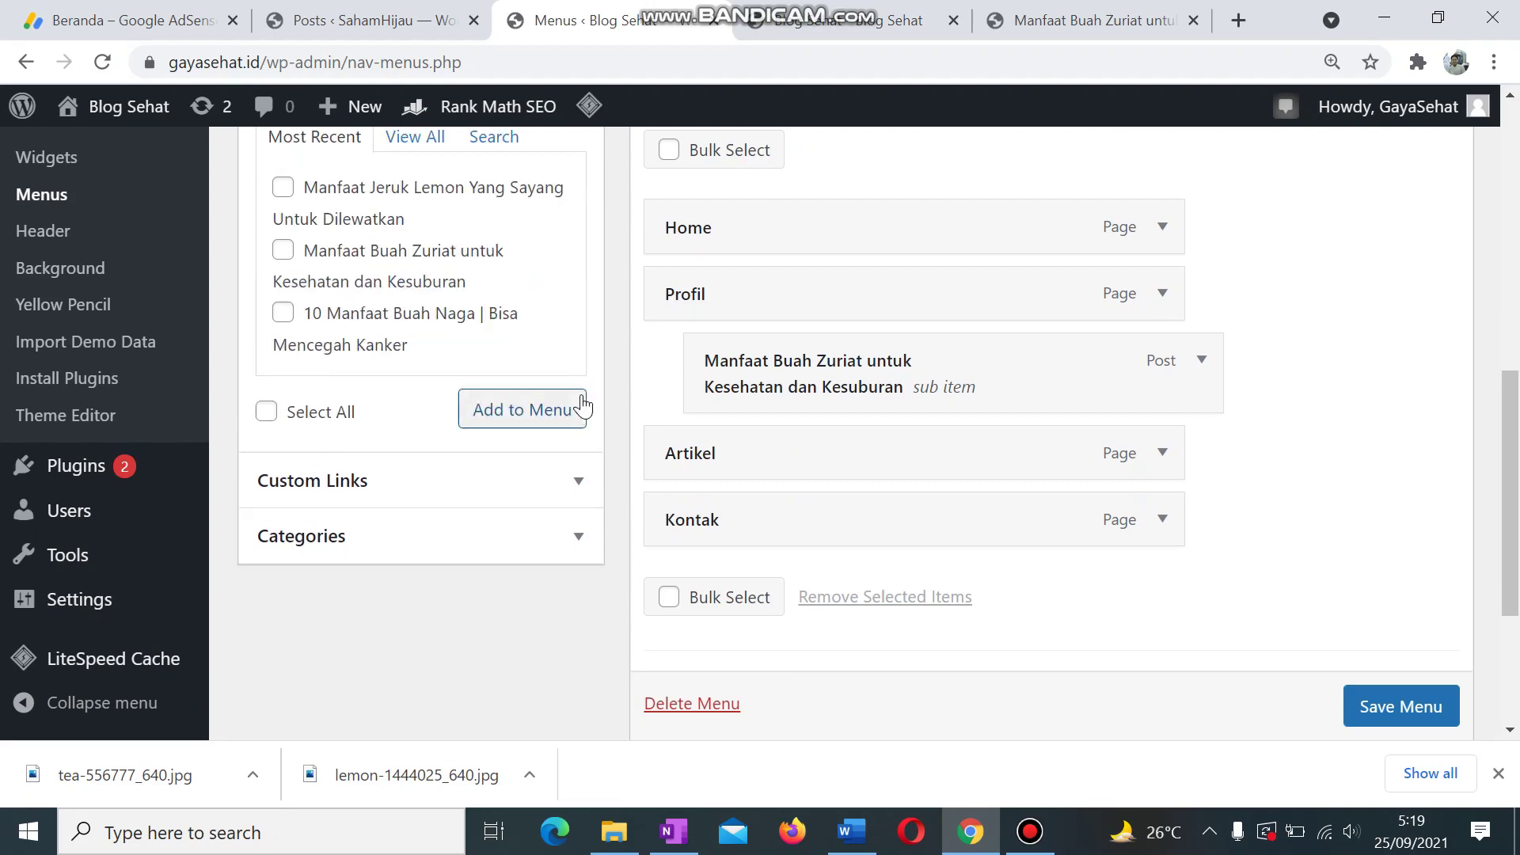
scroll(584, 407, up, 1)
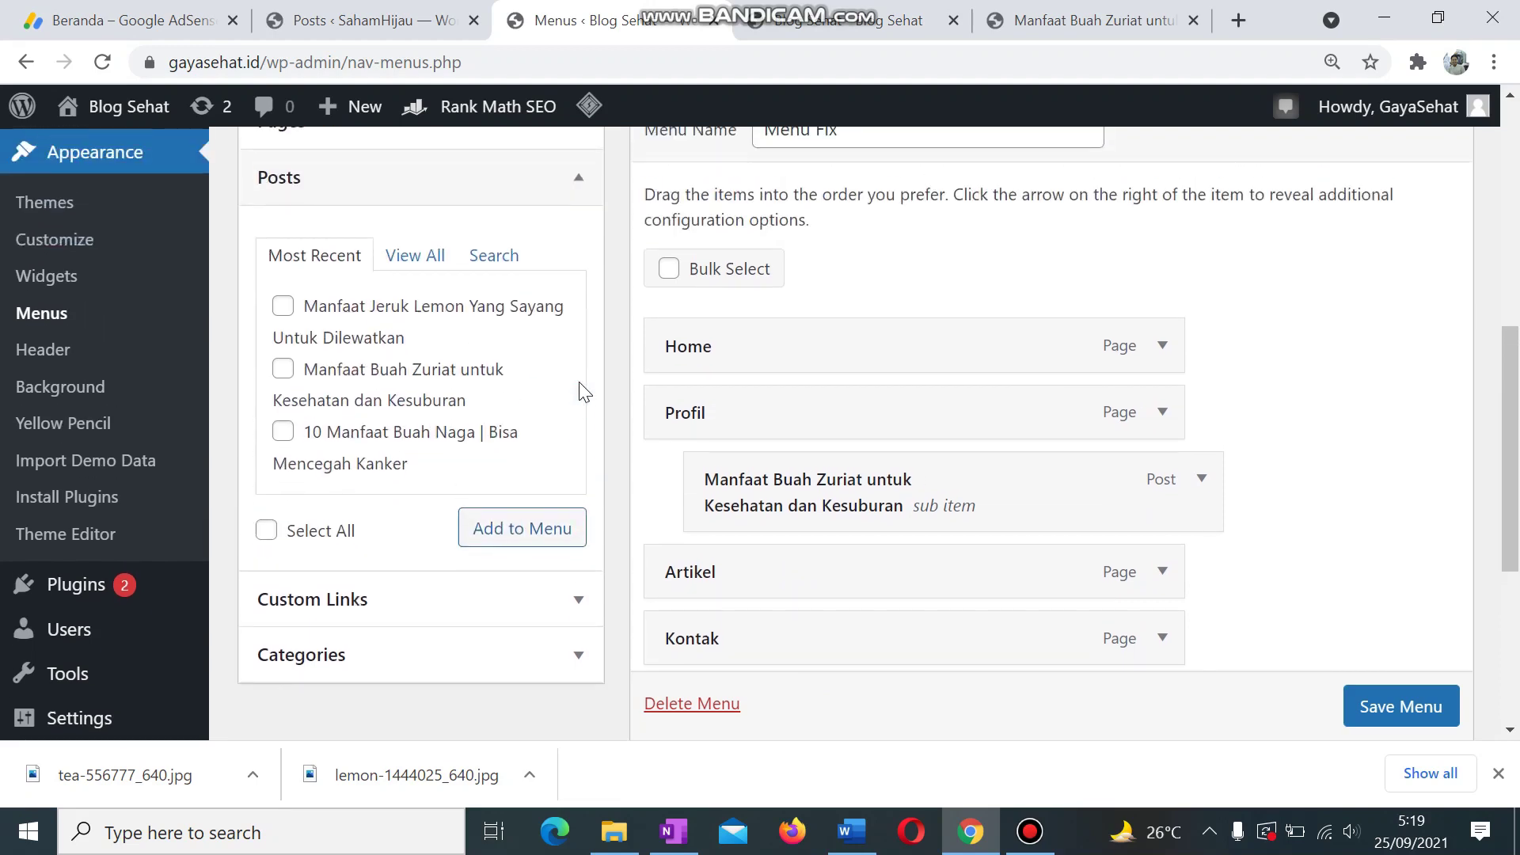
click(578, 179)
click(580, 181)
click(283, 310)
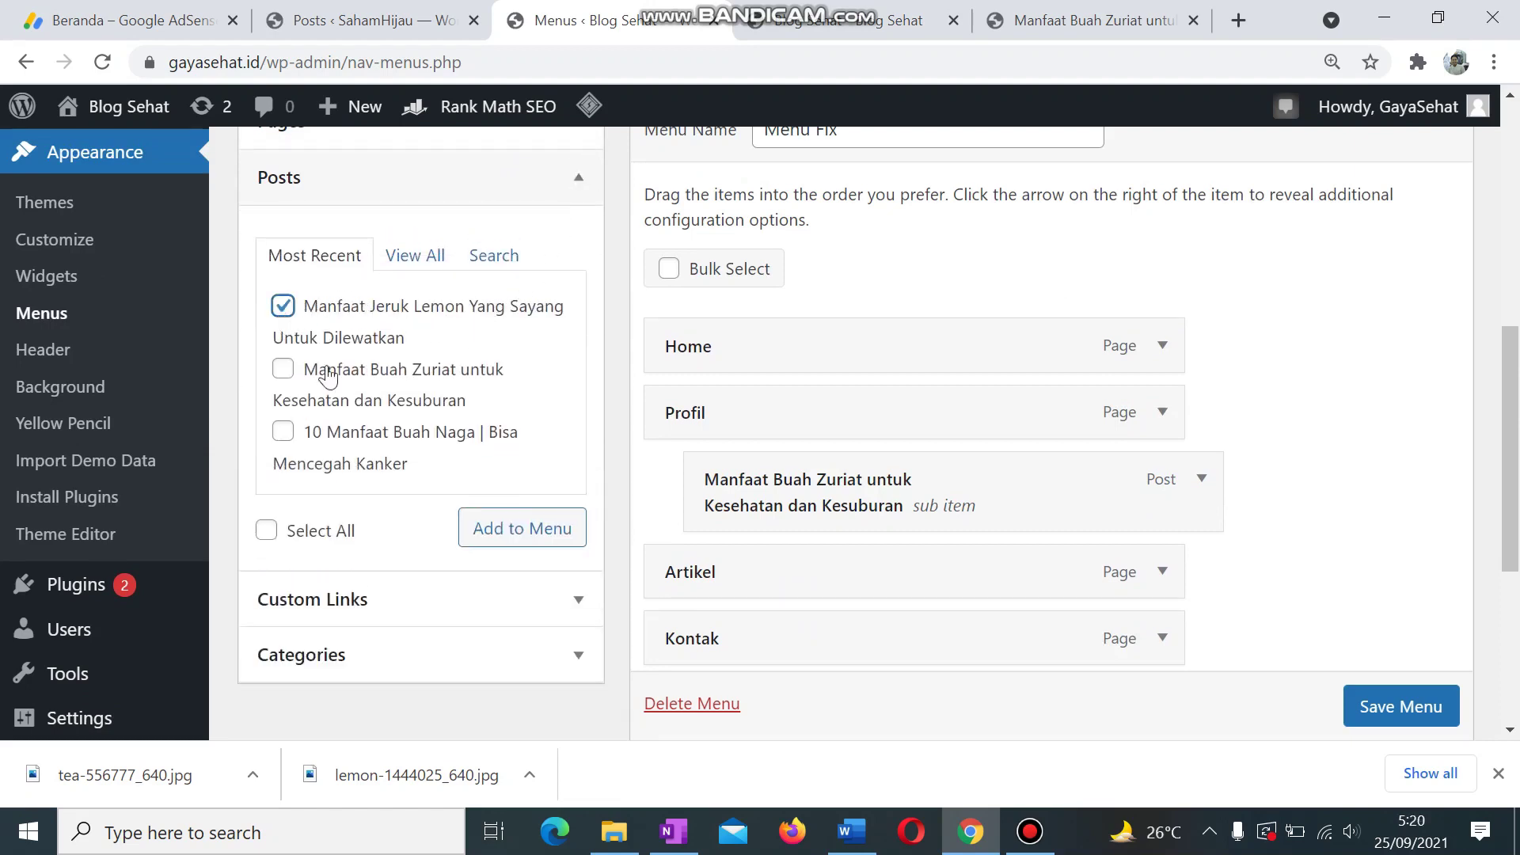
click(518, 531)
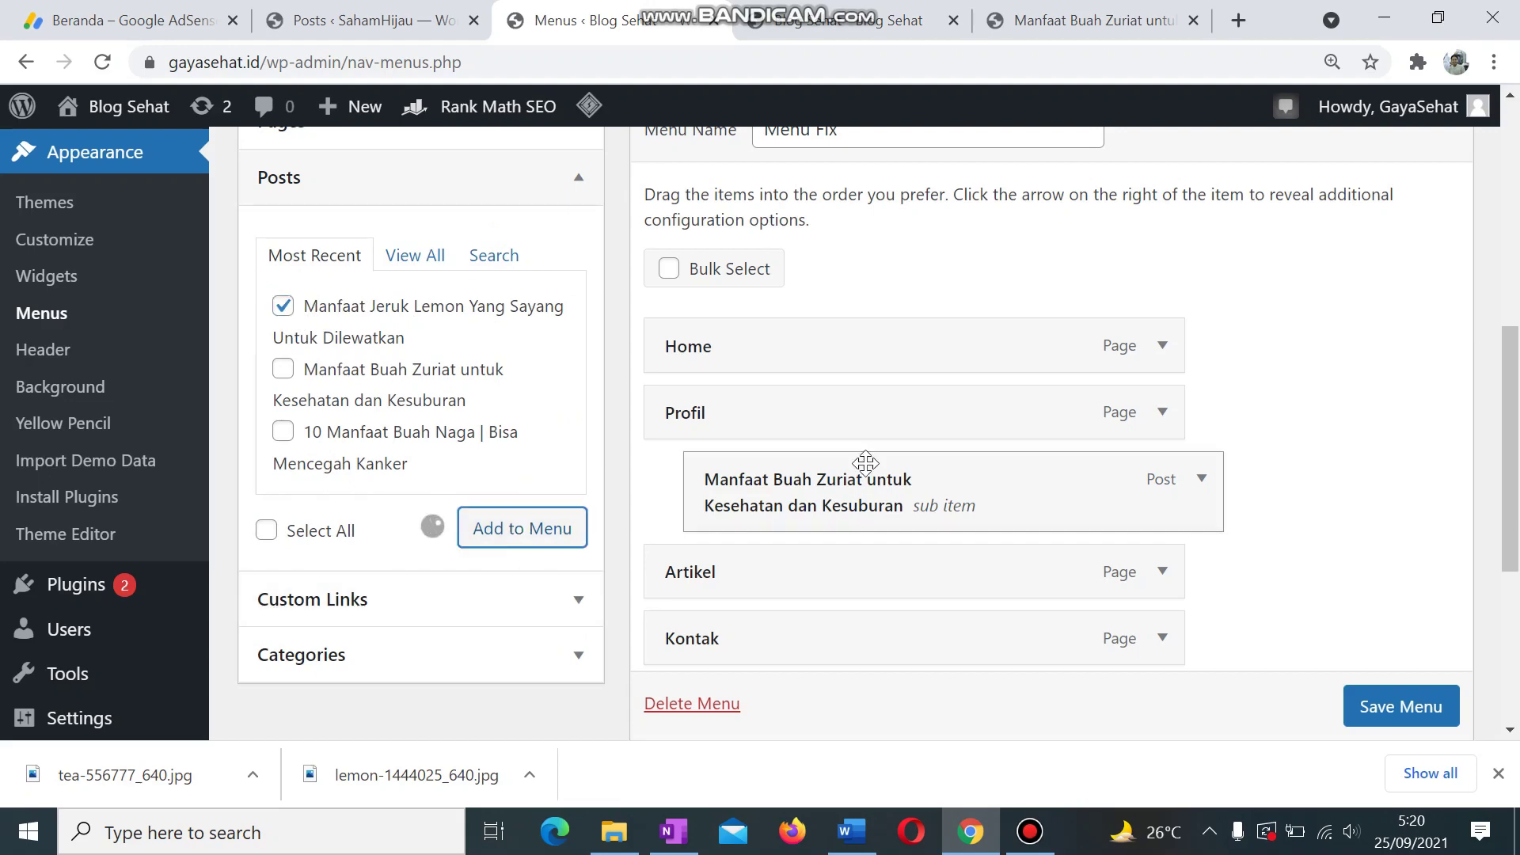
Step: Nest the Manfaat Jeruk Lemon post as a sub-item under Artikel and save the menu
scroll(866, 467, down, 3)
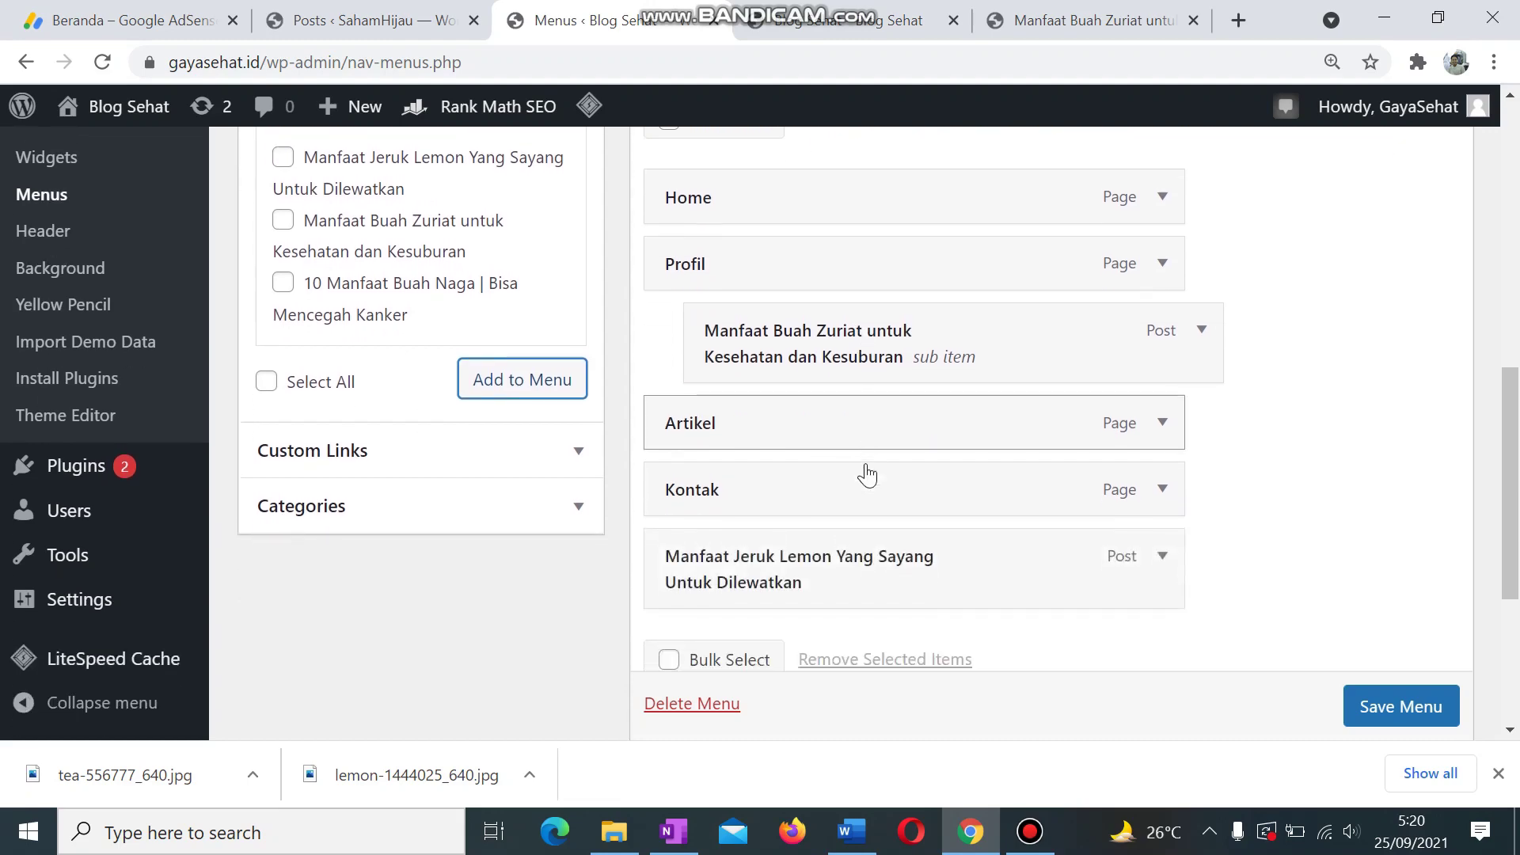
scroll(890, 507, up, 3)
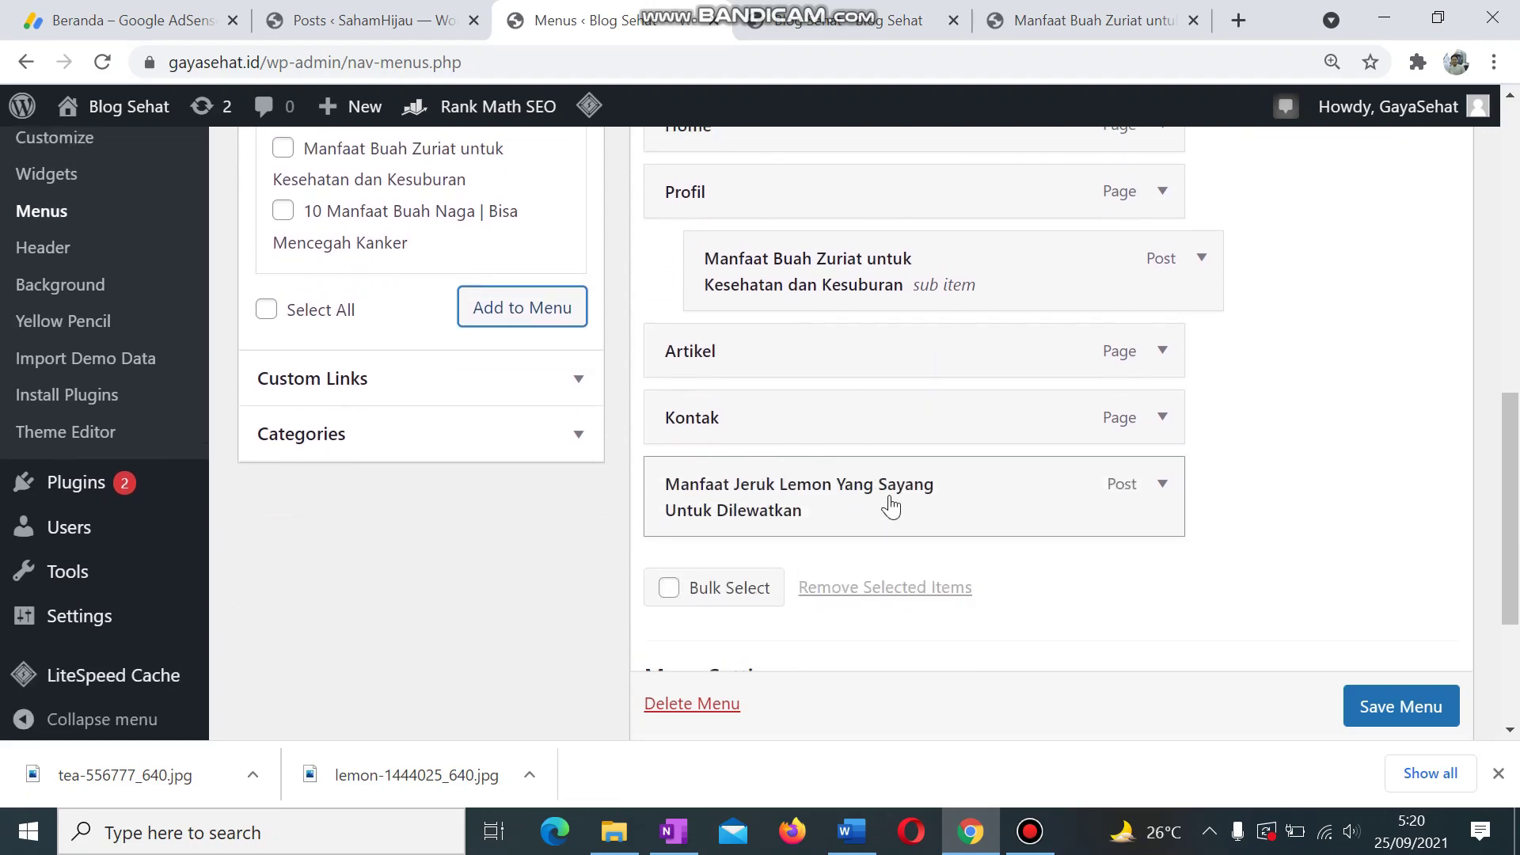
scroll(892, 505, down, 3)
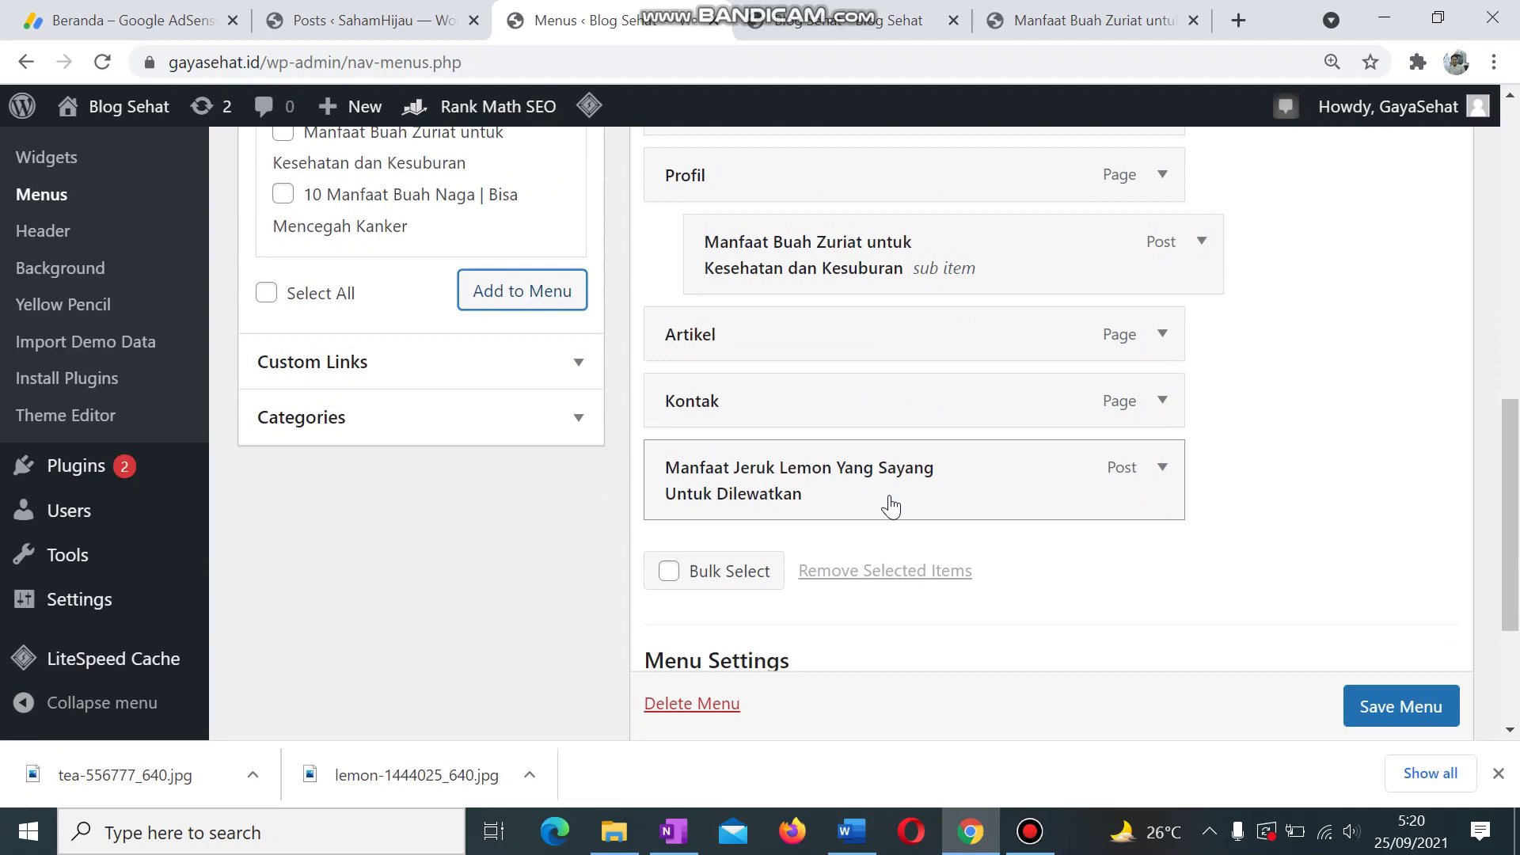
scroll(891, 506, up, 2)
scroll(890, 509, down, 2)
drag(893, 497, 944, 435)
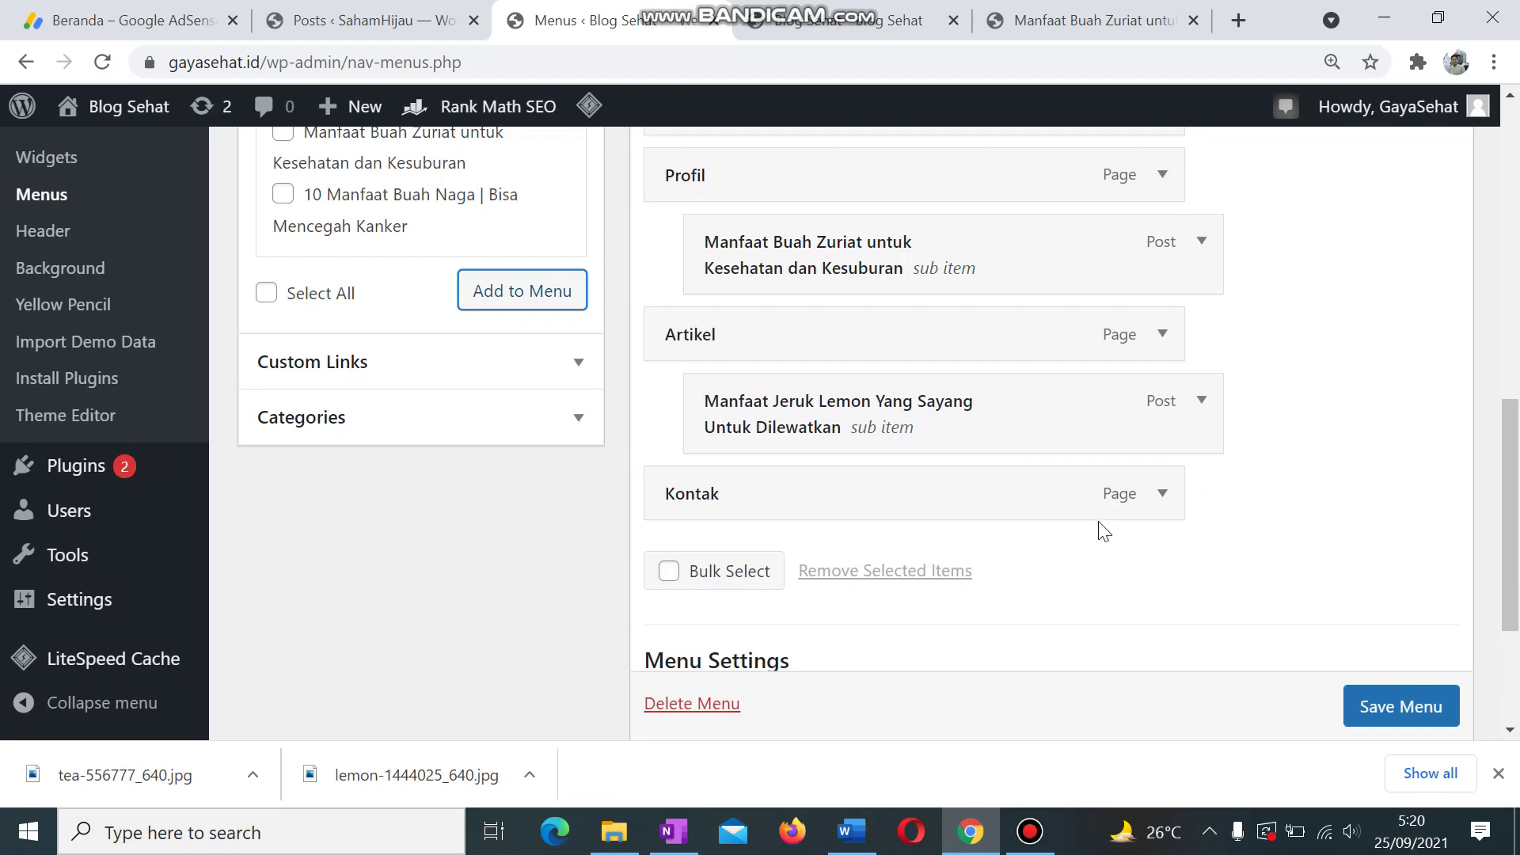
scroll(1395, 719, down, 1)
click(1395, 719)
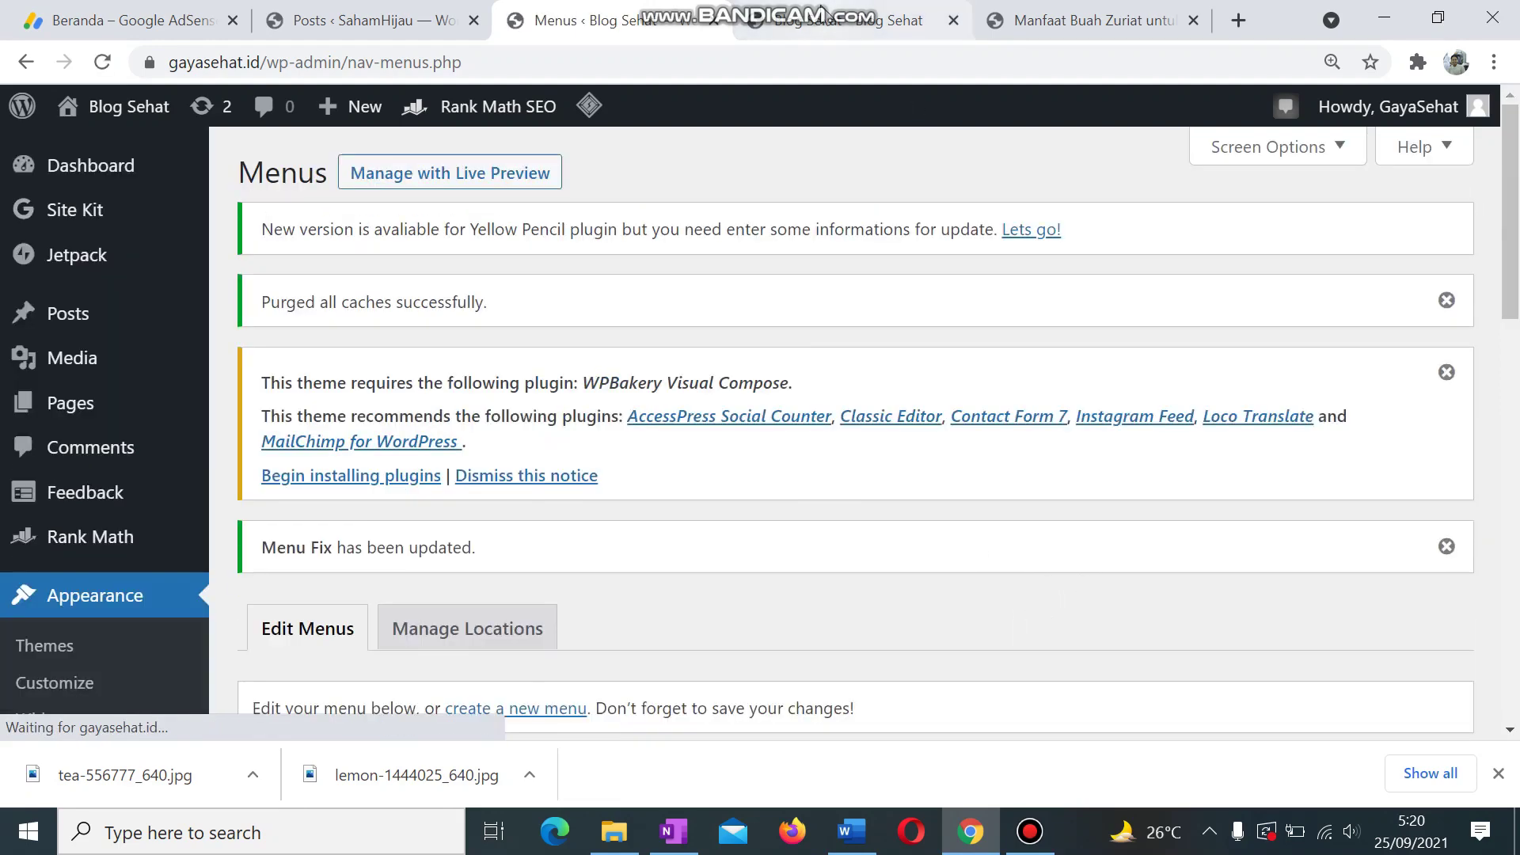
Step: Check the Artikel submenu on the live site and return to the menu editor
click(848, 20)
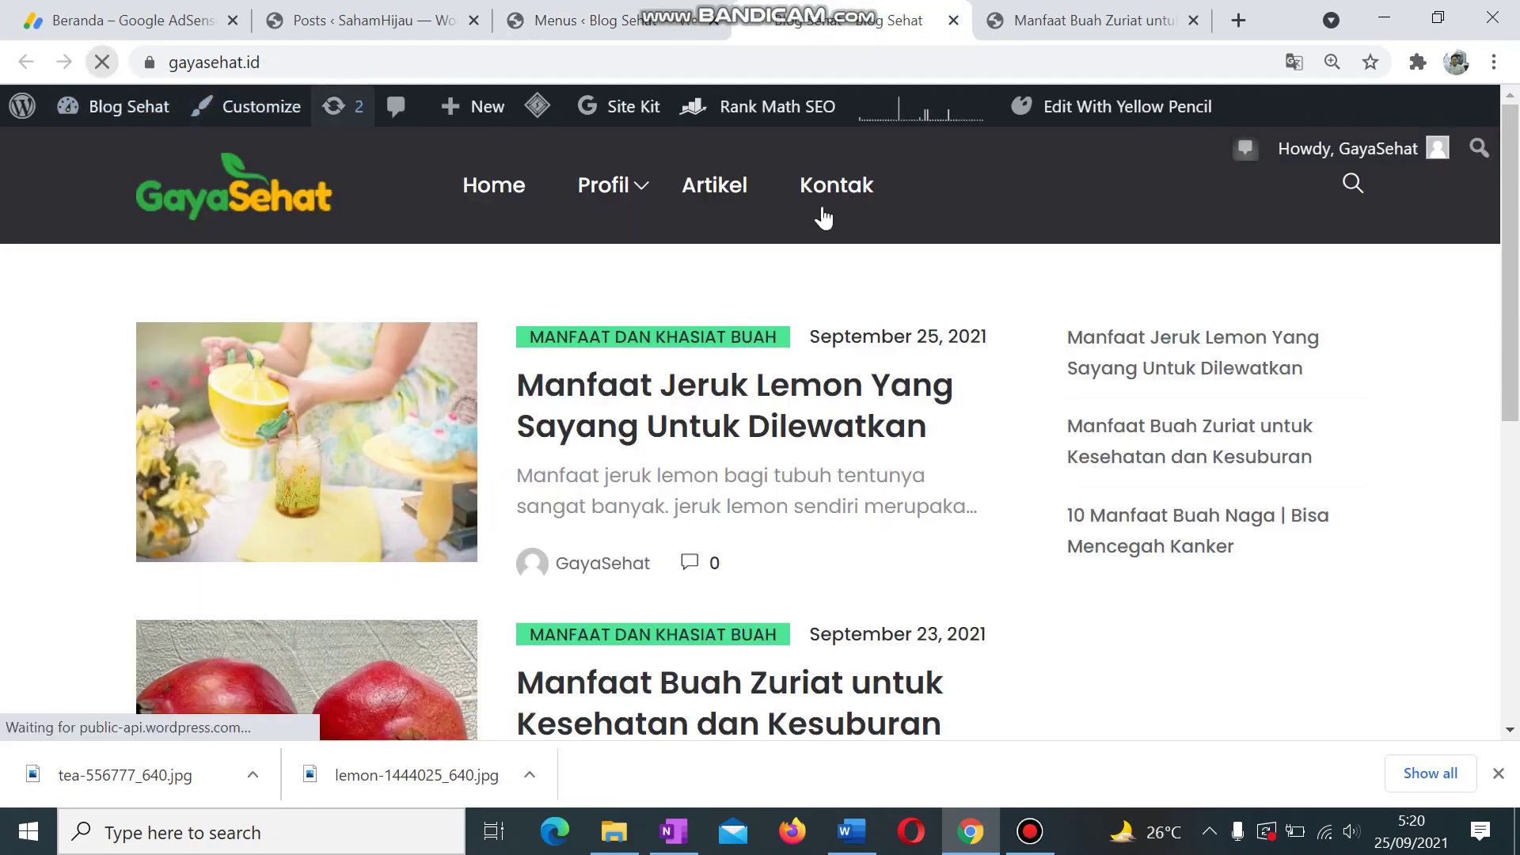
mouse_move(720, 207)
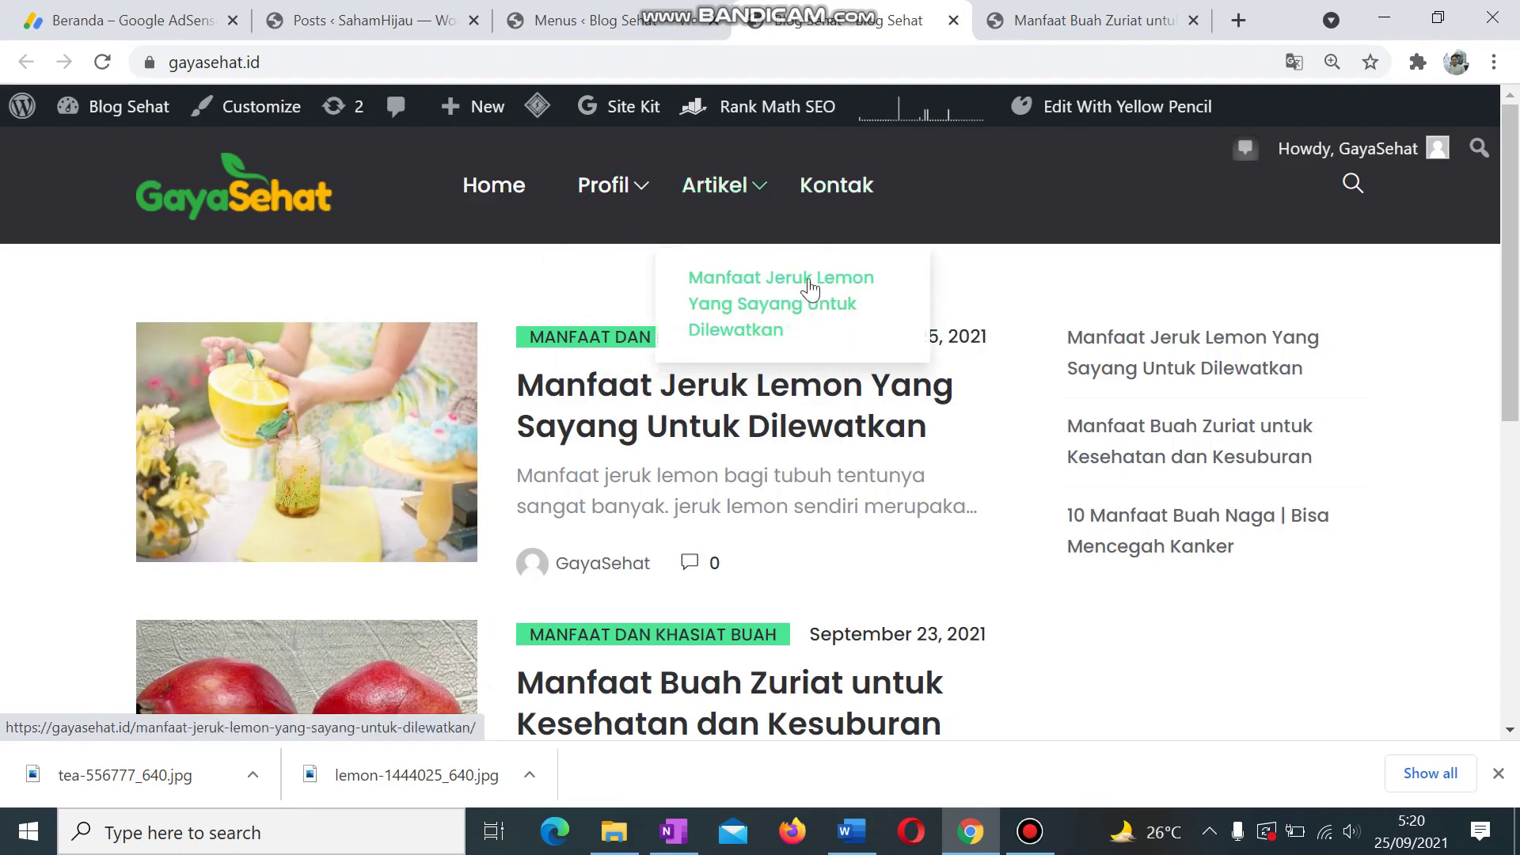
click(582, 20)
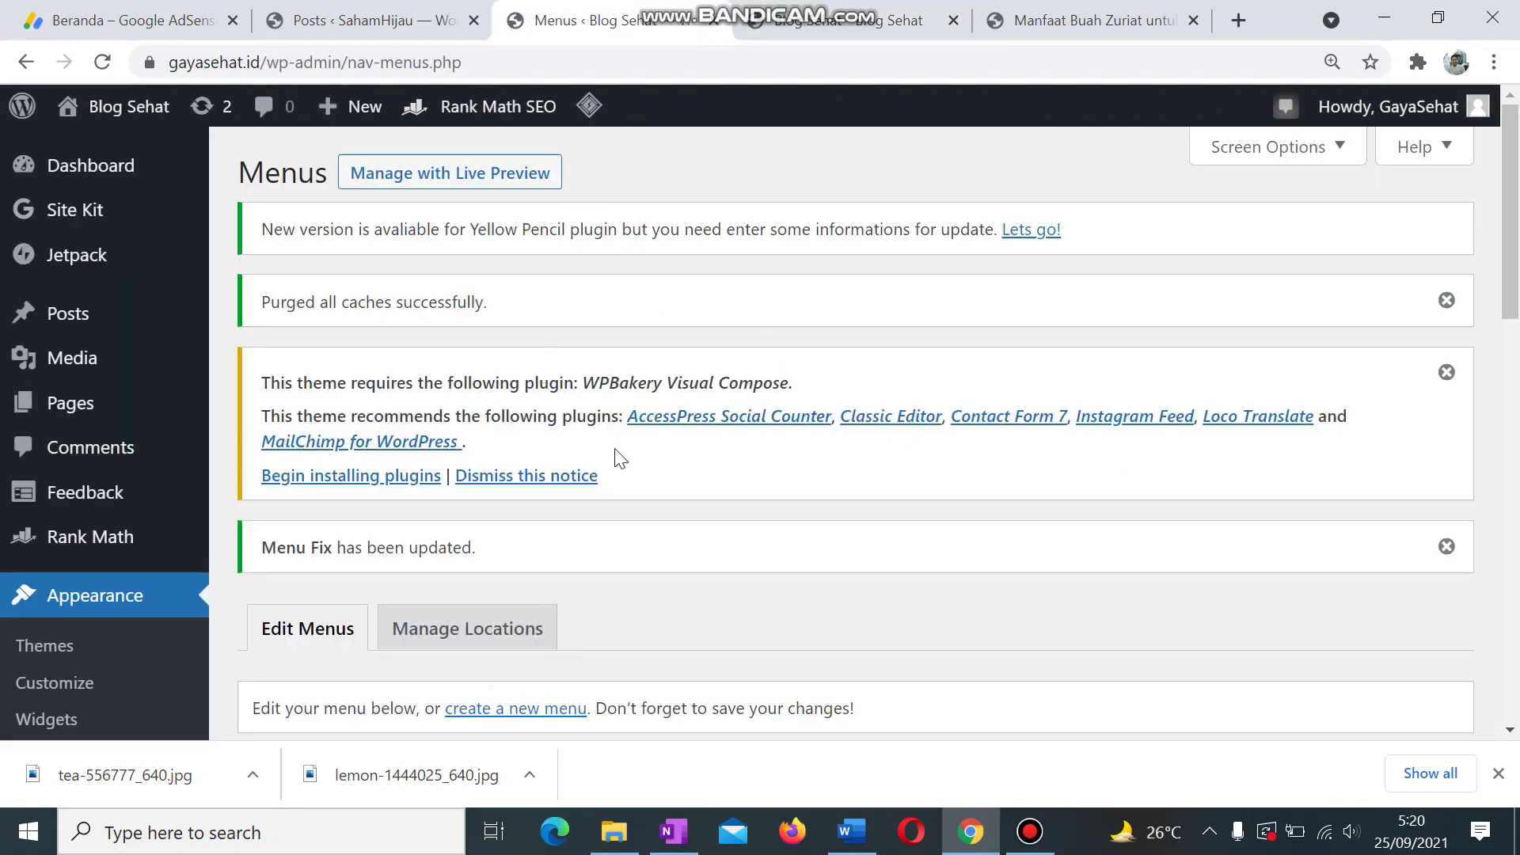
Step: Open the custom link form for adding a menu item
scroll(619, 459, down, 10)
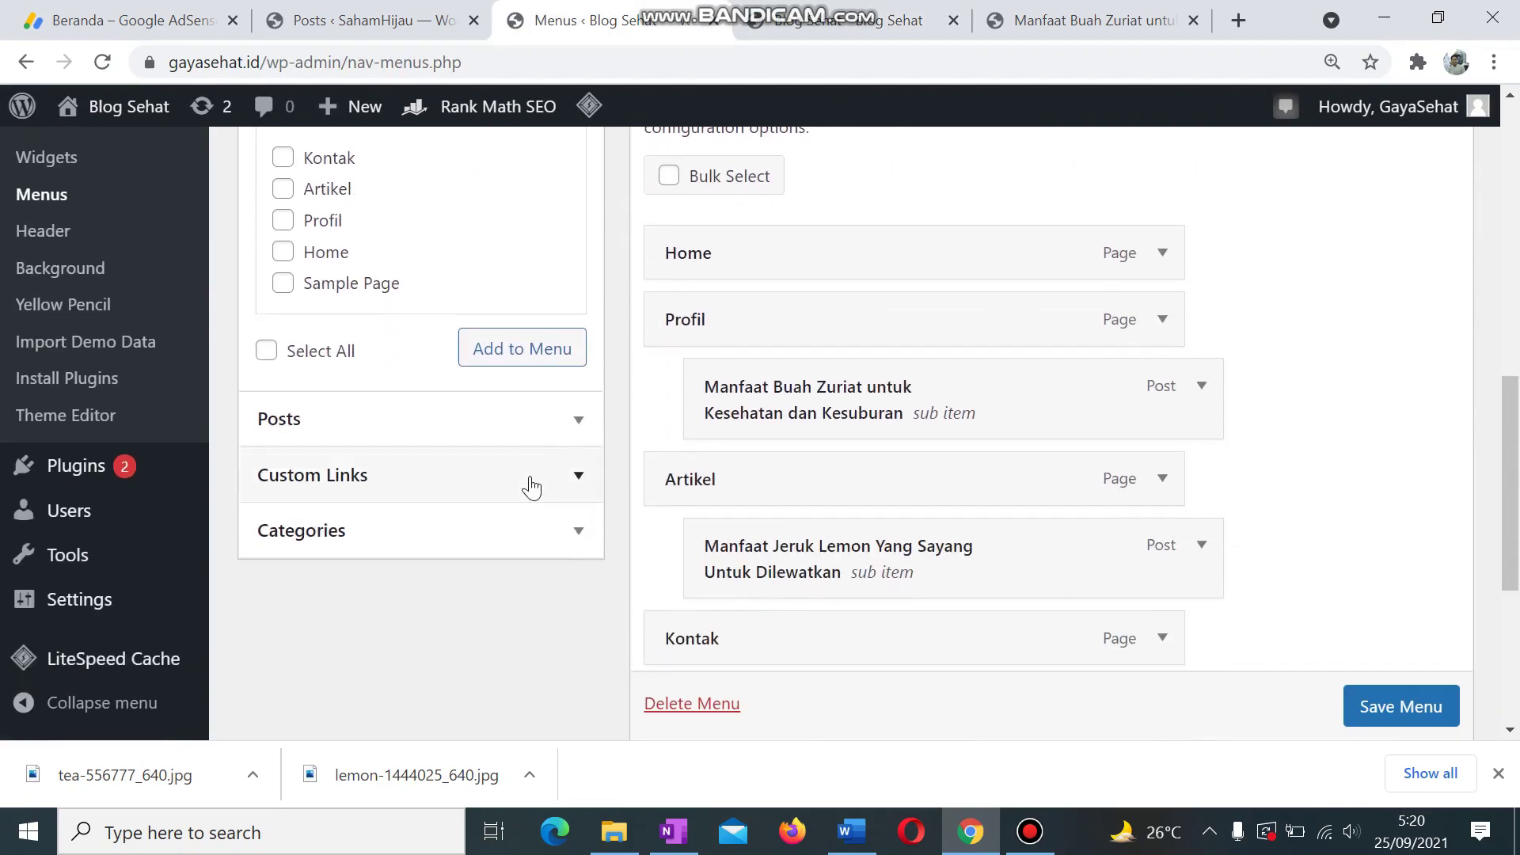
click(530, 475)
scroll(531, 491, up, 3)
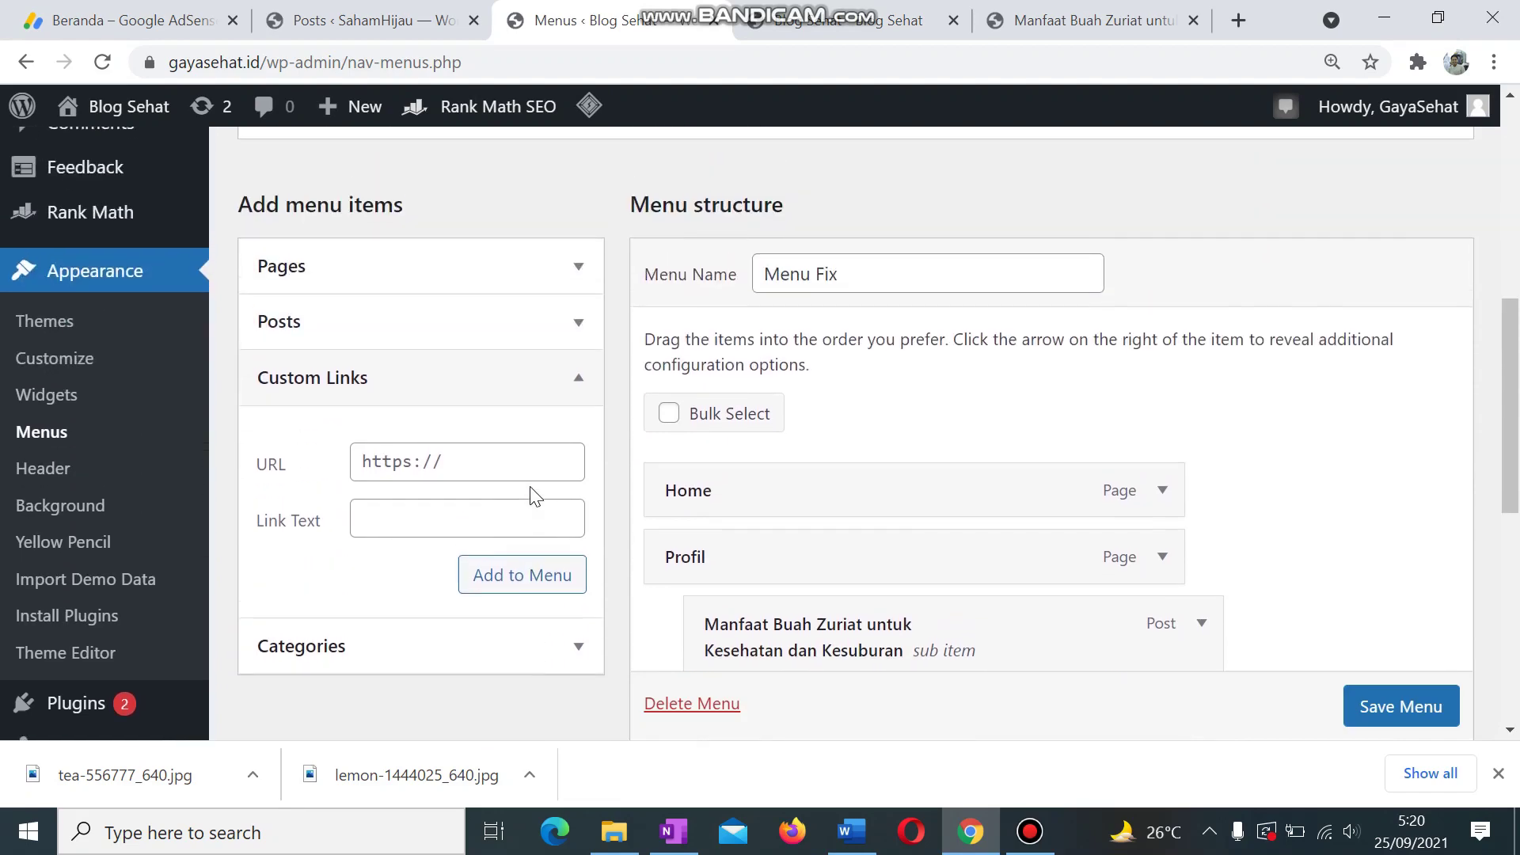
click(918, 30)
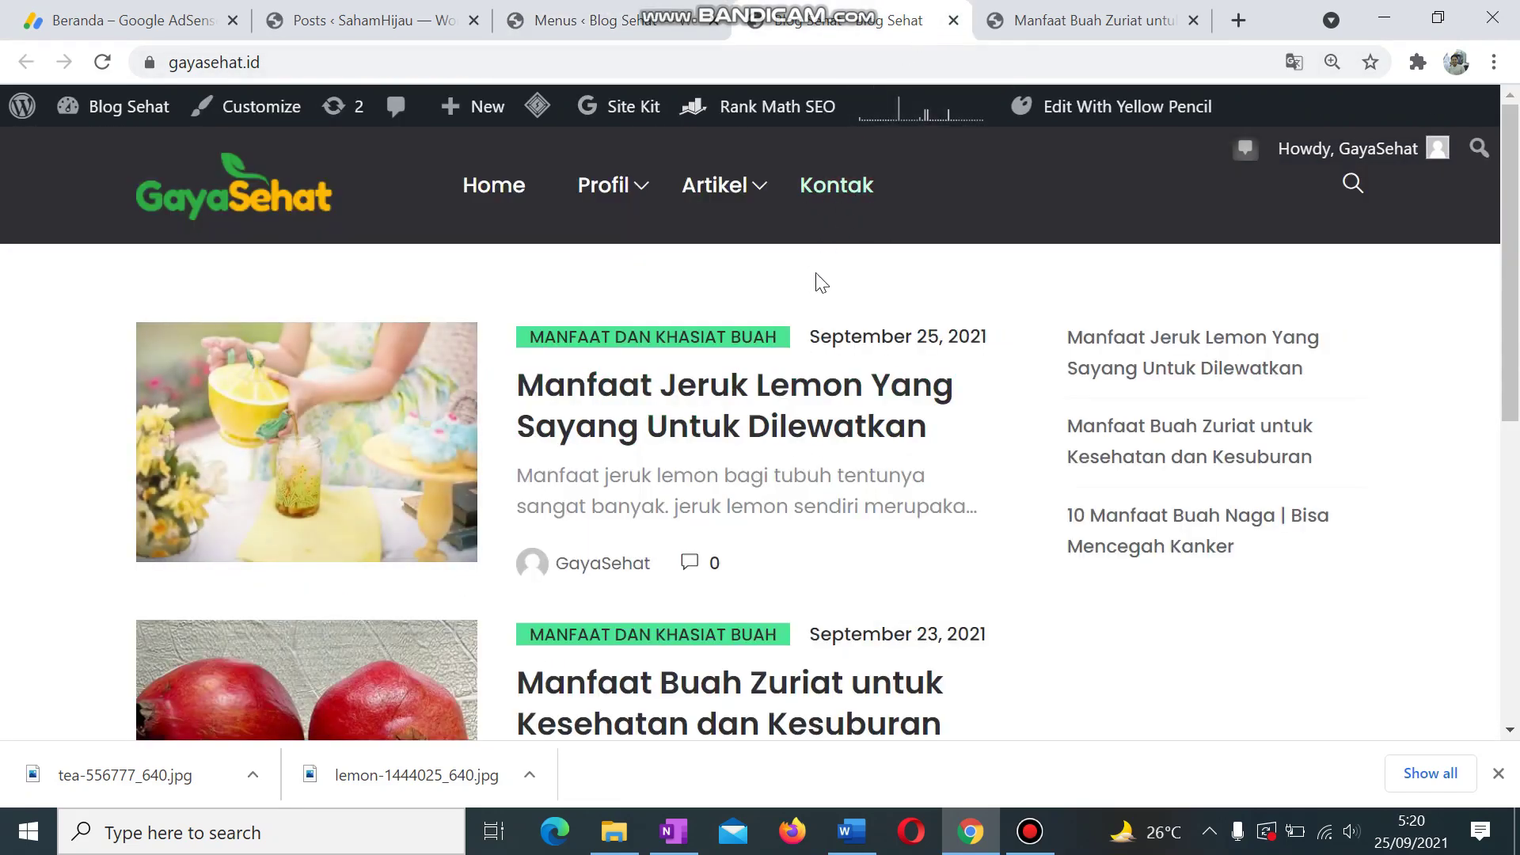
scroll(1016, 515, down, 4)
scroll(1014, 516, down, 3)
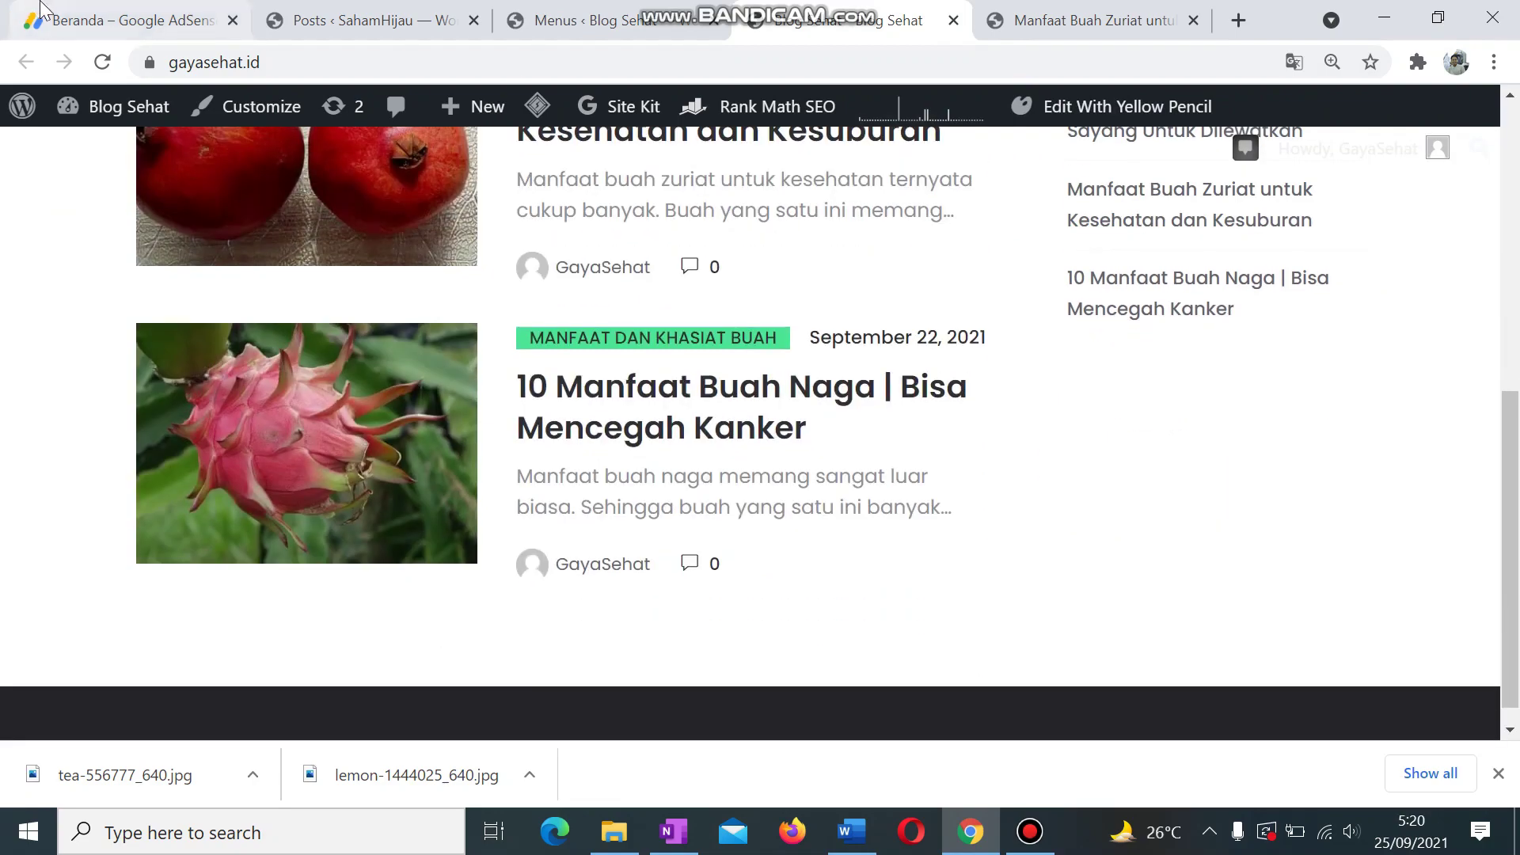
Step: Open google.com in a new browser tab and copy its address
click(1235, 22)
click(1085, 62)
text(goo)
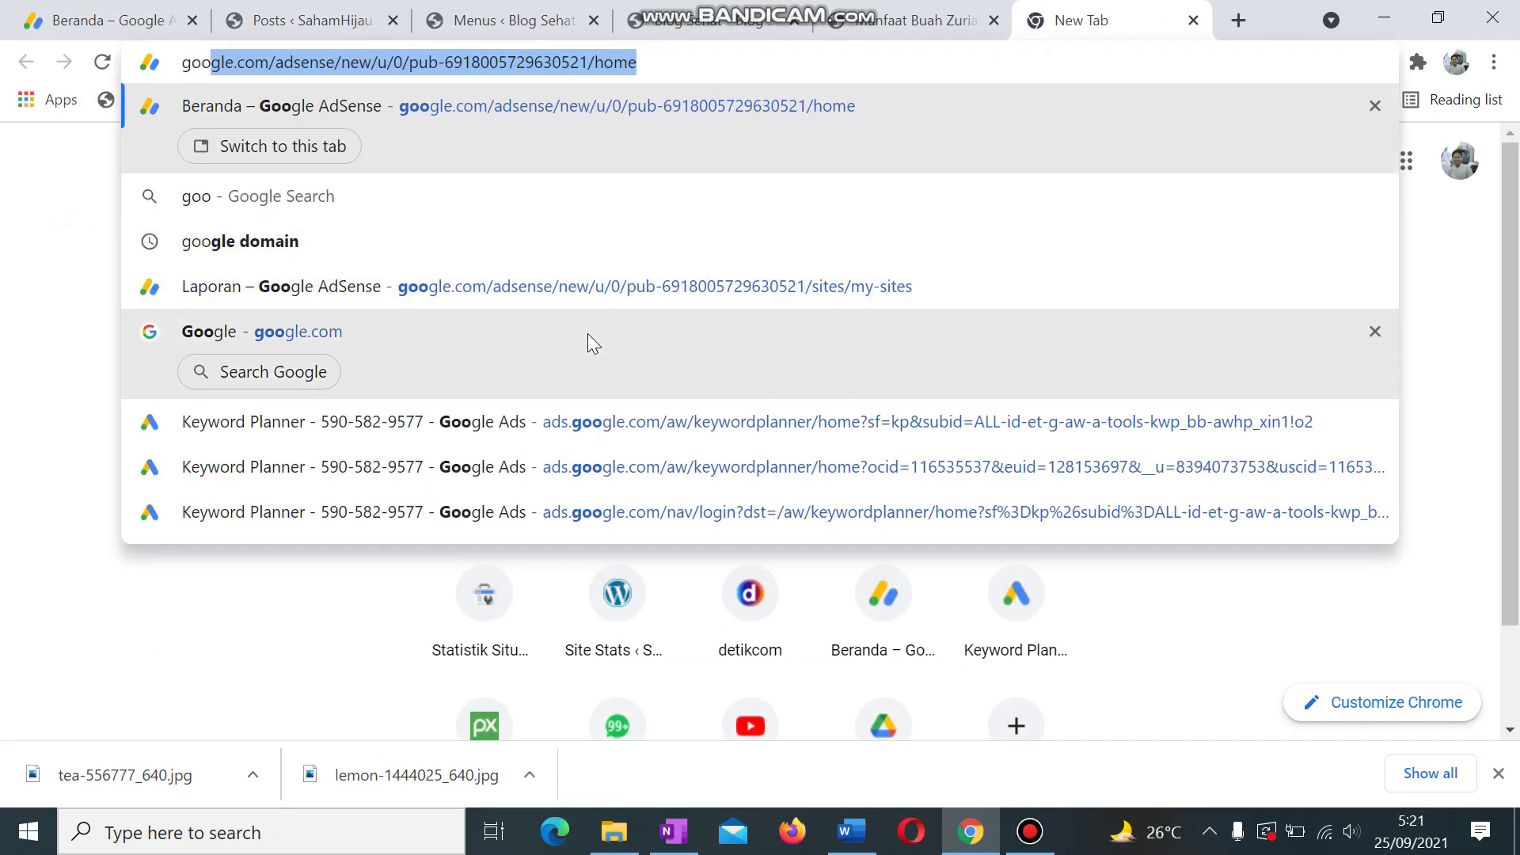
click(588, 332)
click(351, 74)
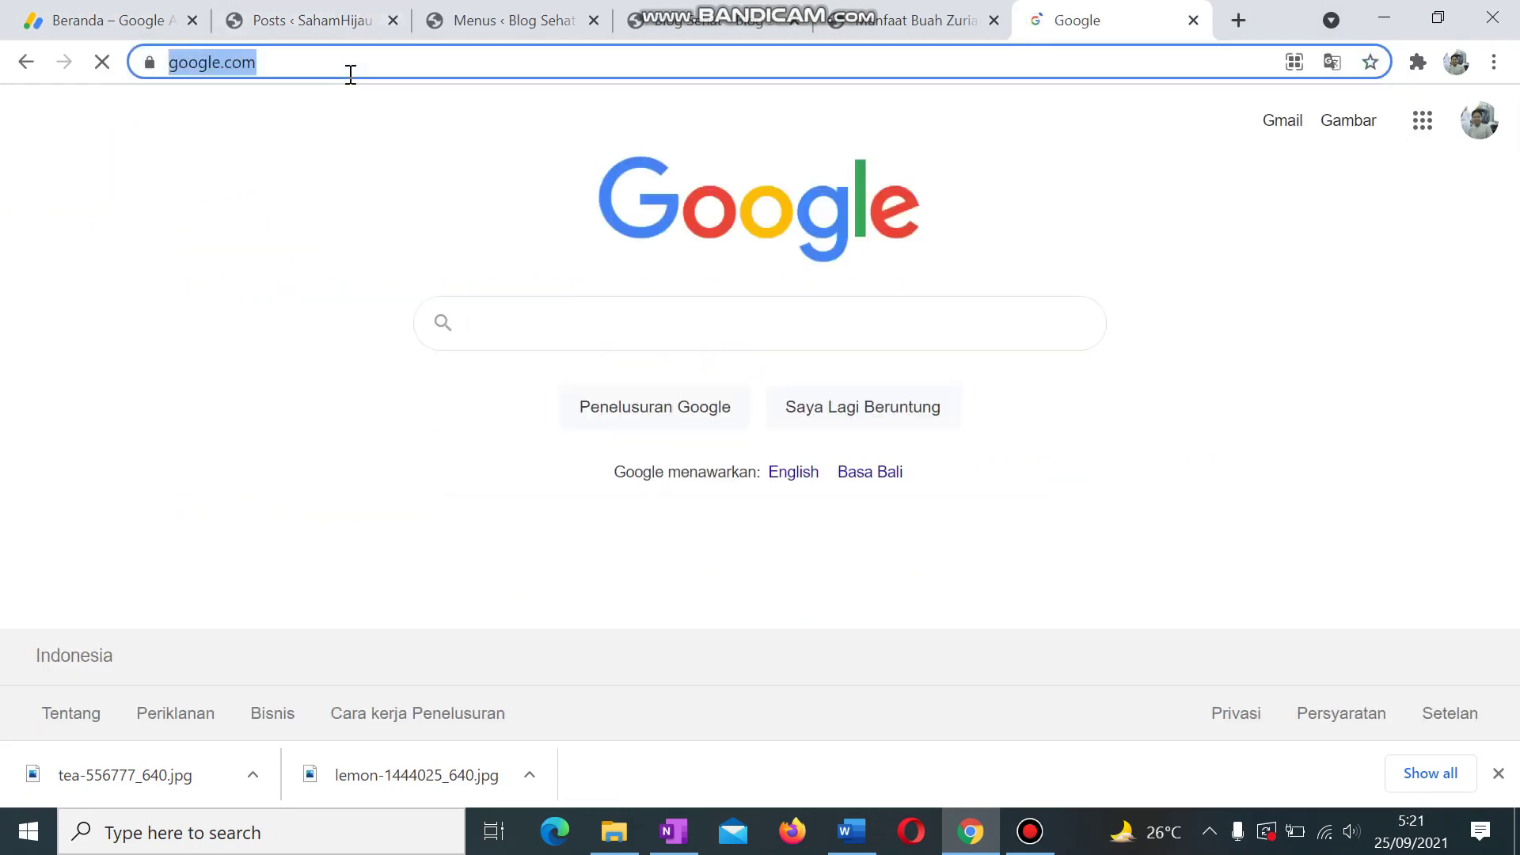
click(559, 22)
click(480, 464)
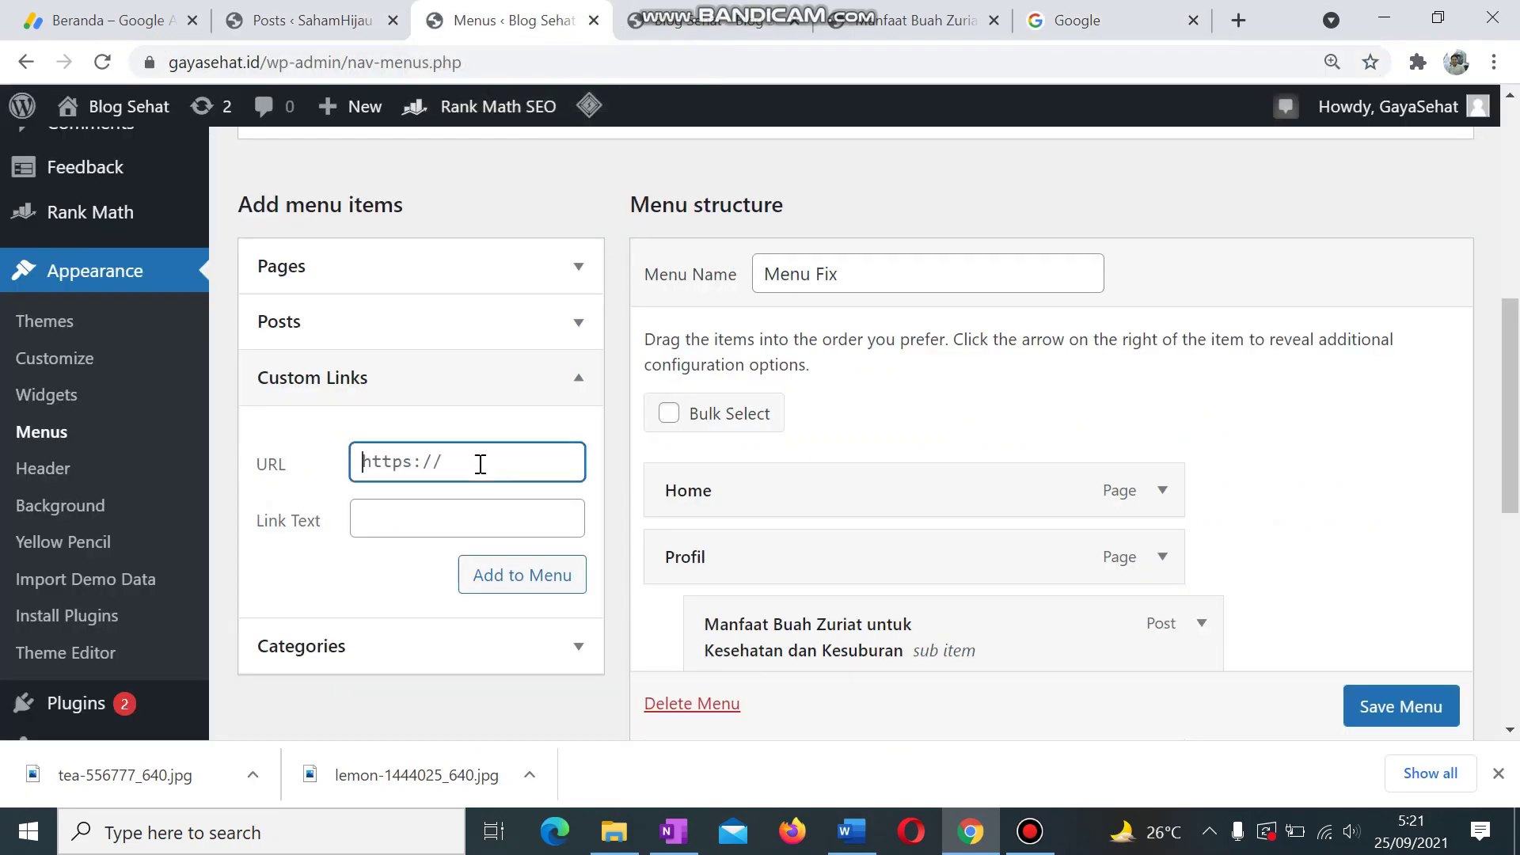
key(ctrl+v)
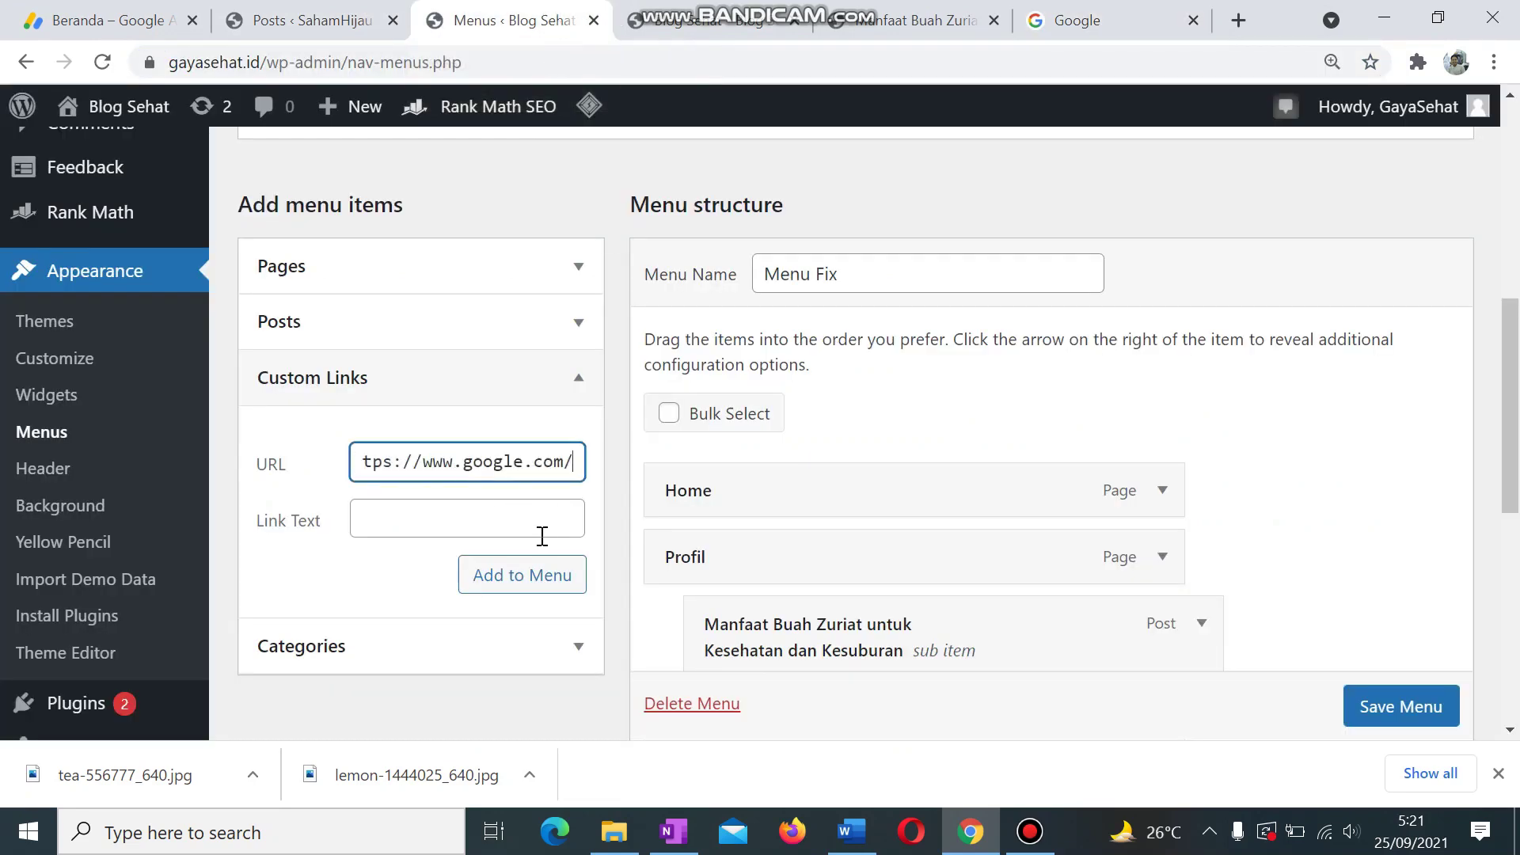
click(457, 524)
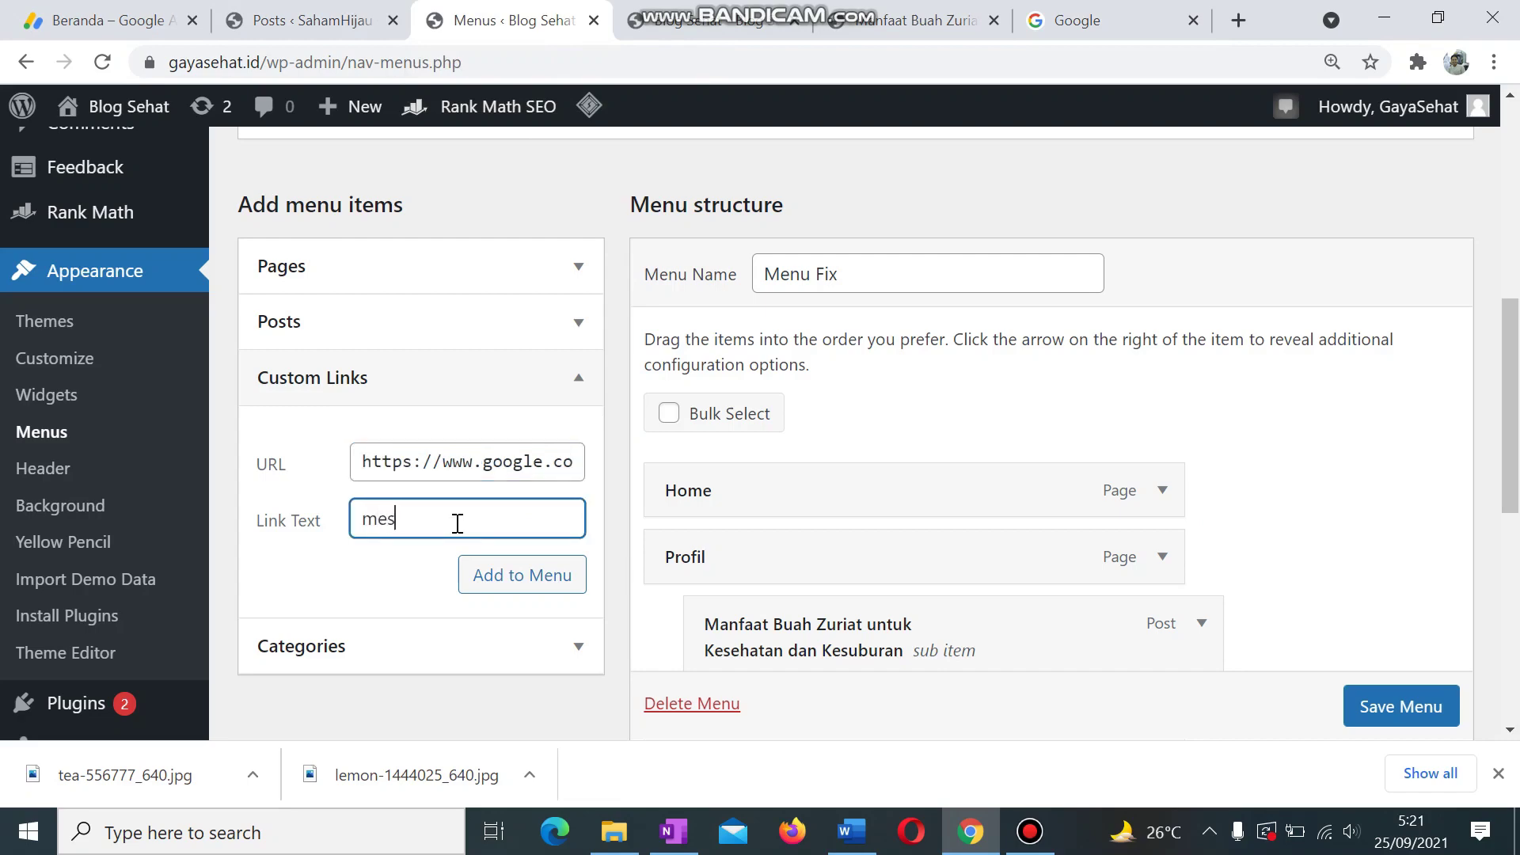
text(mesin pencari)
click(497, 588)
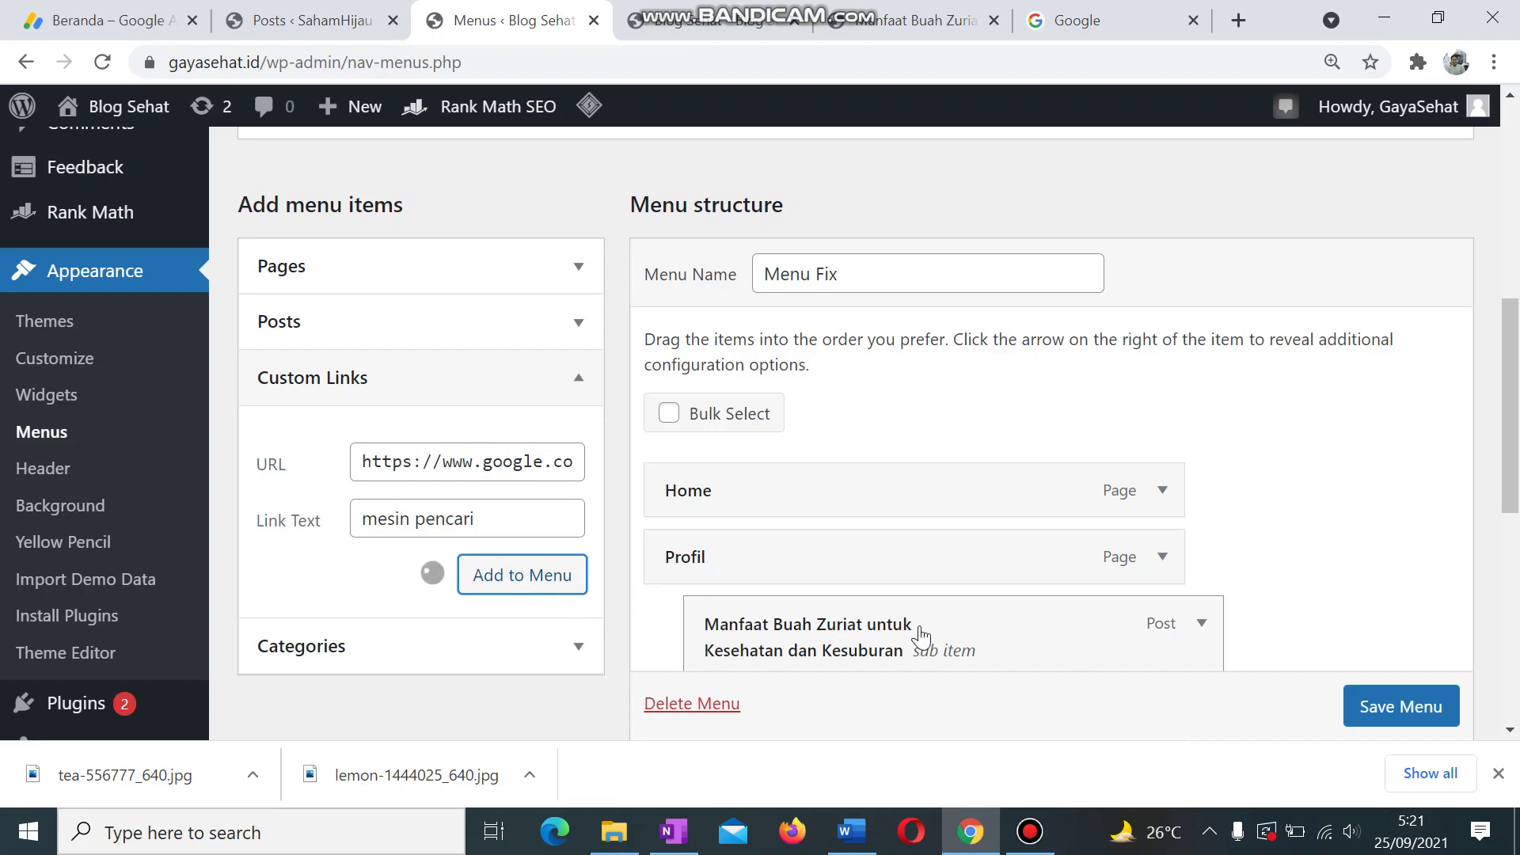
Step: Nest the "mesin pencari" link under the "Manfaat Jeruk Lemon Yang Sayang Untuk Dilewatkan" sub-item and save the menu
scroll(919, 622, down, 1)
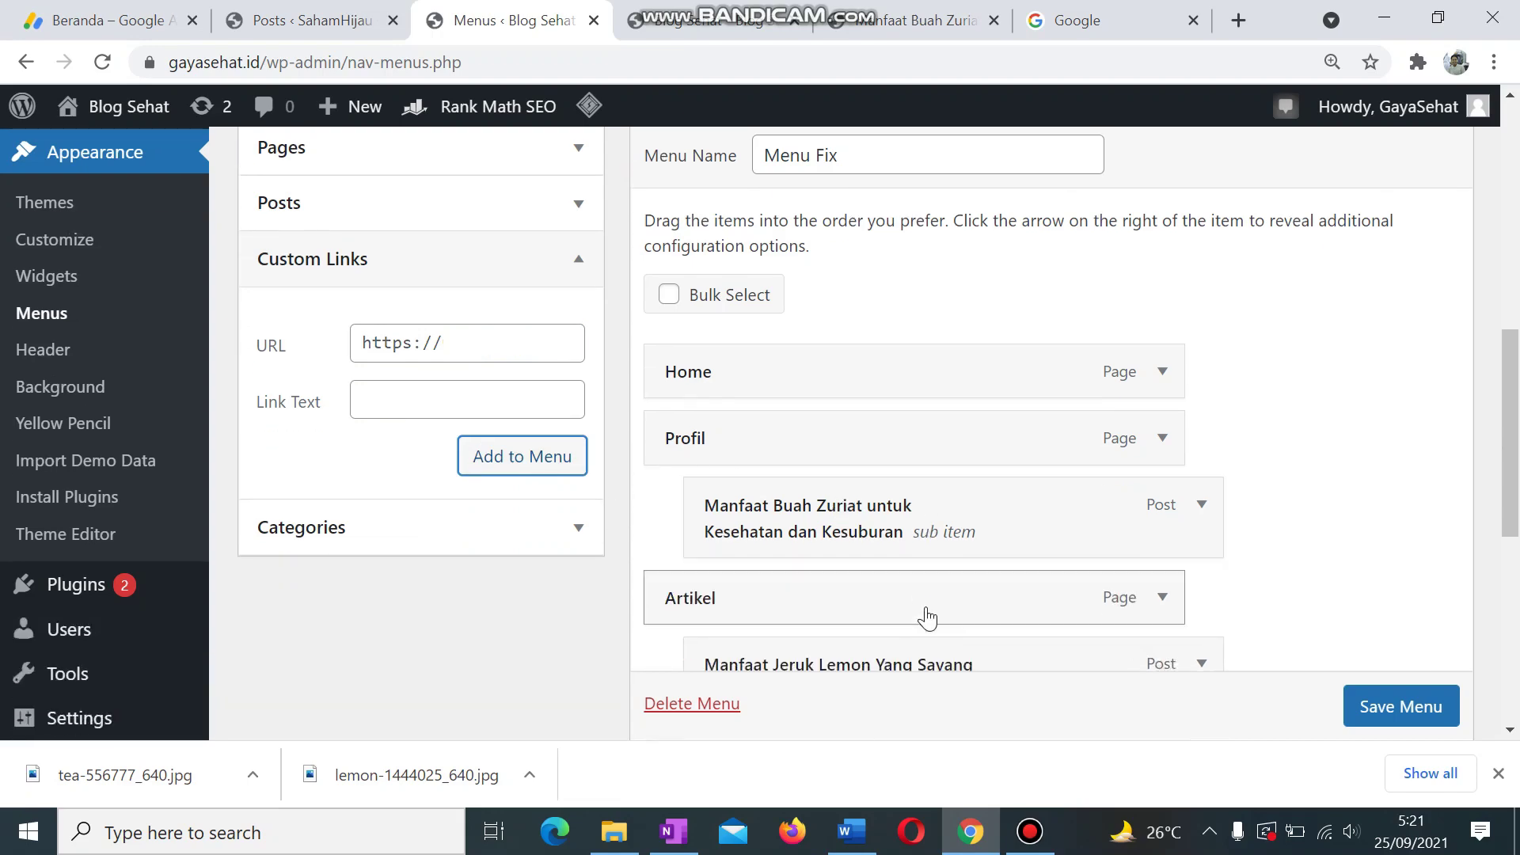
scroll(923, 616, down, 3)
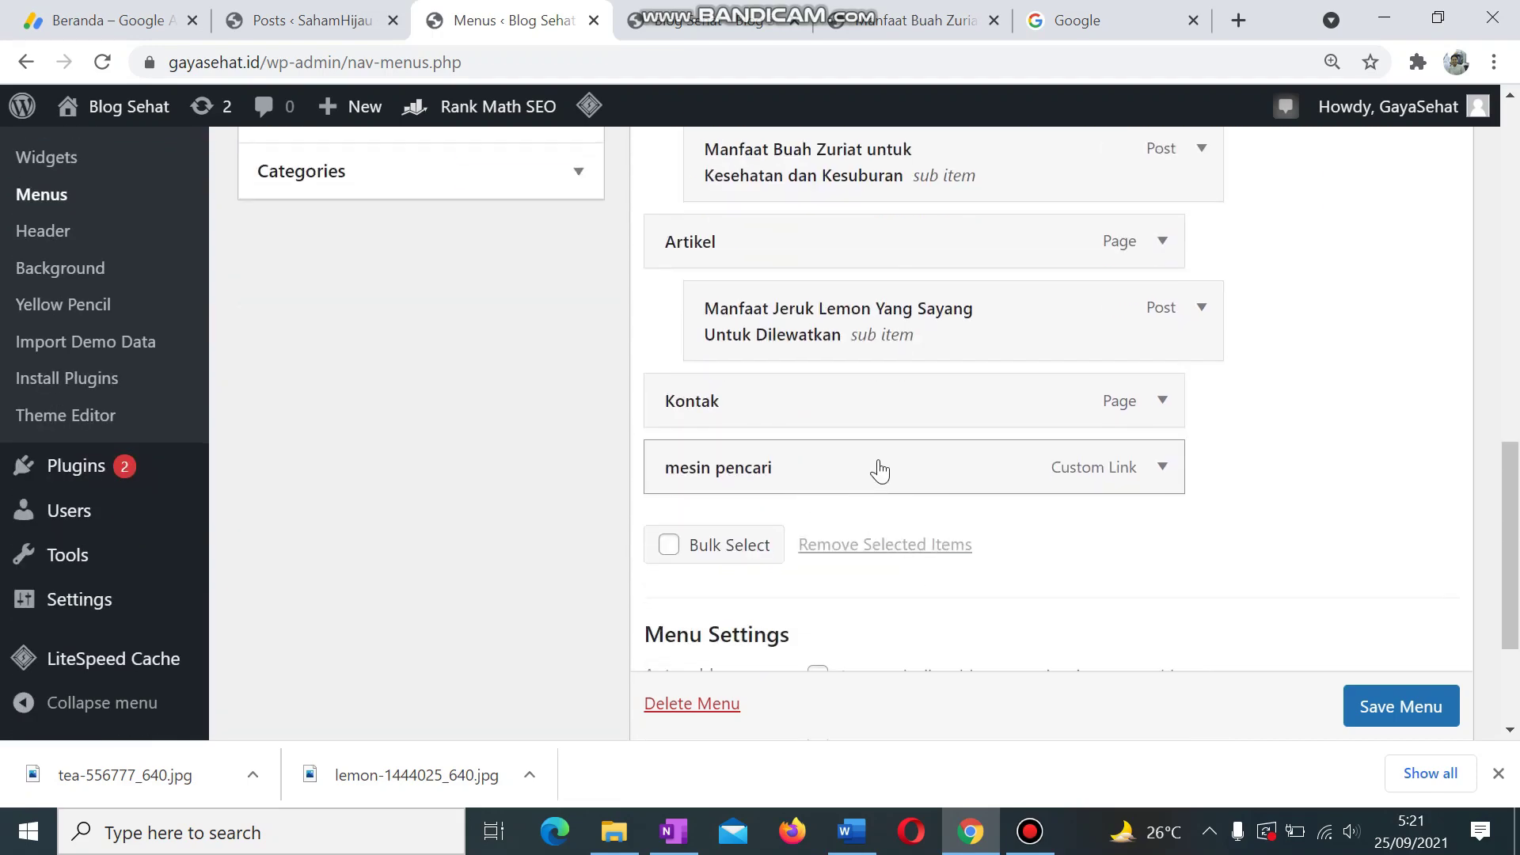
drag(880, 471, 1030, 400)
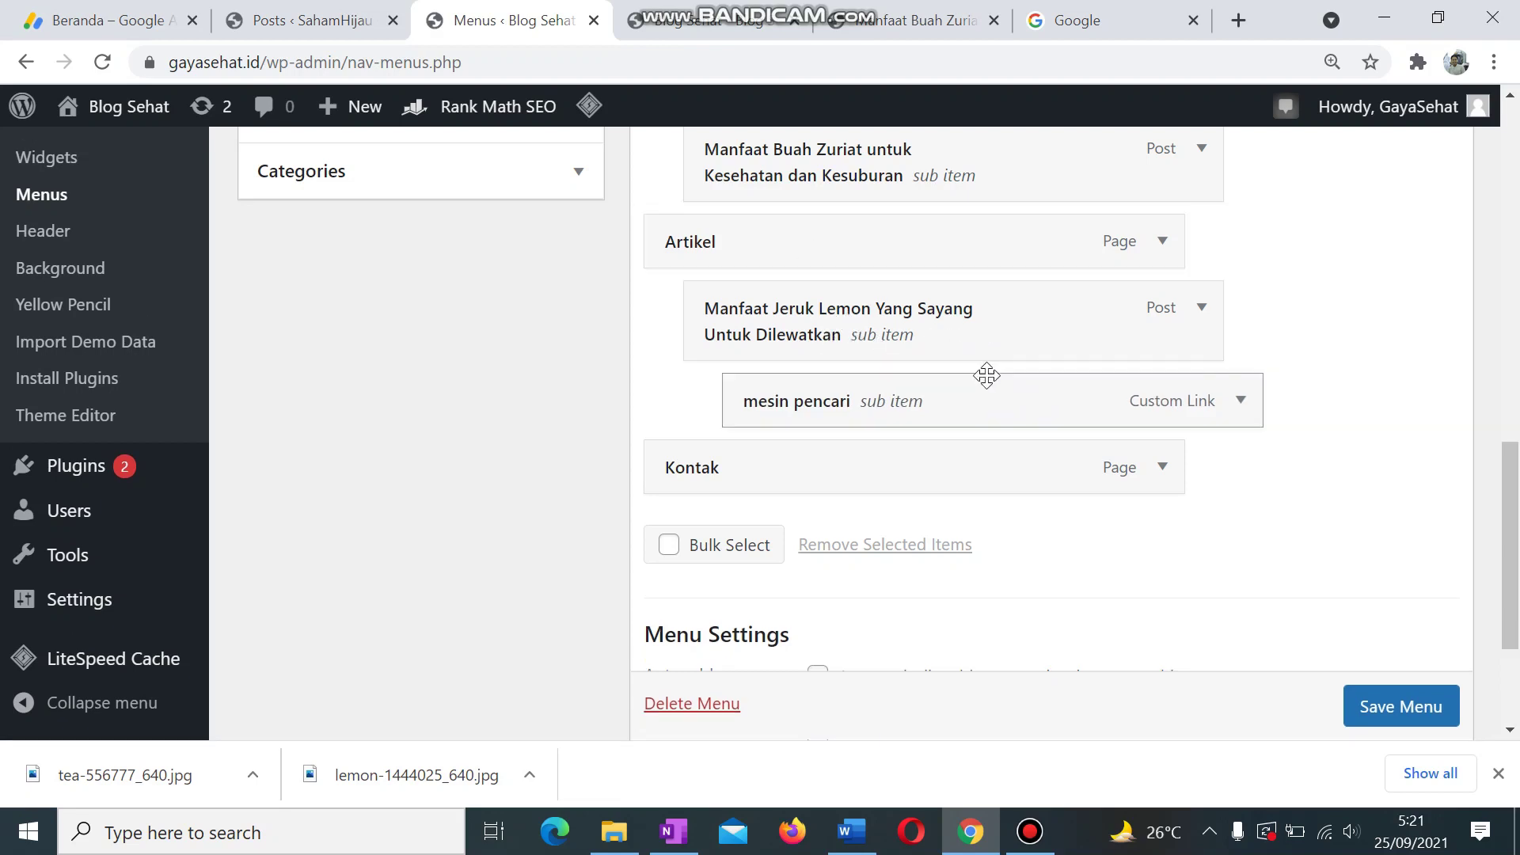
click(1399, 704)
scroll(1398, 704, down, 1)
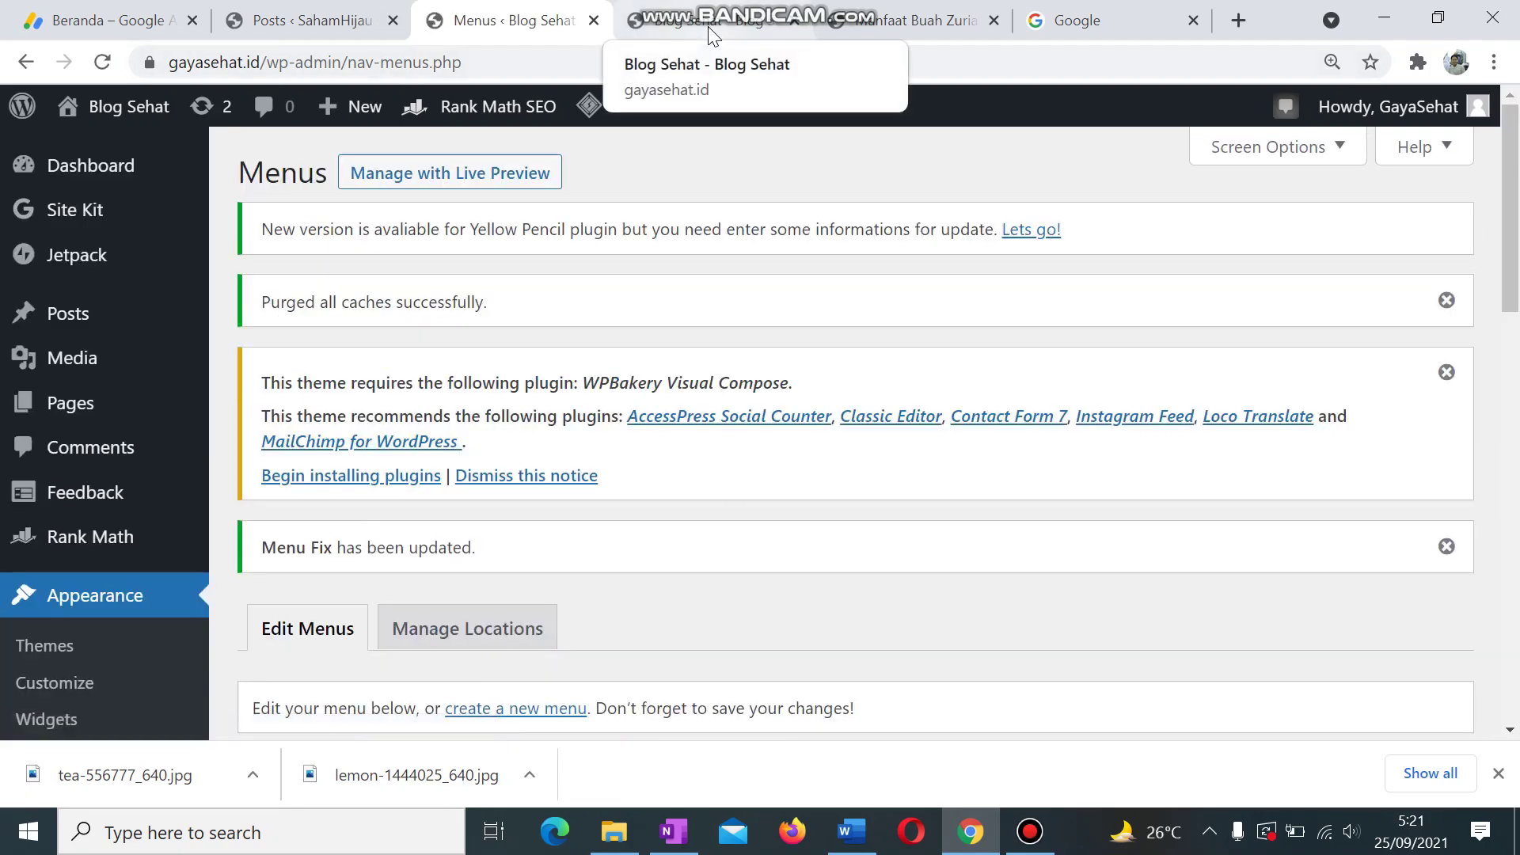
Step: Test the Mesin Pencari link in the reloaded live site's Artikel submenu, then return to the menu editor
click(708, 26)
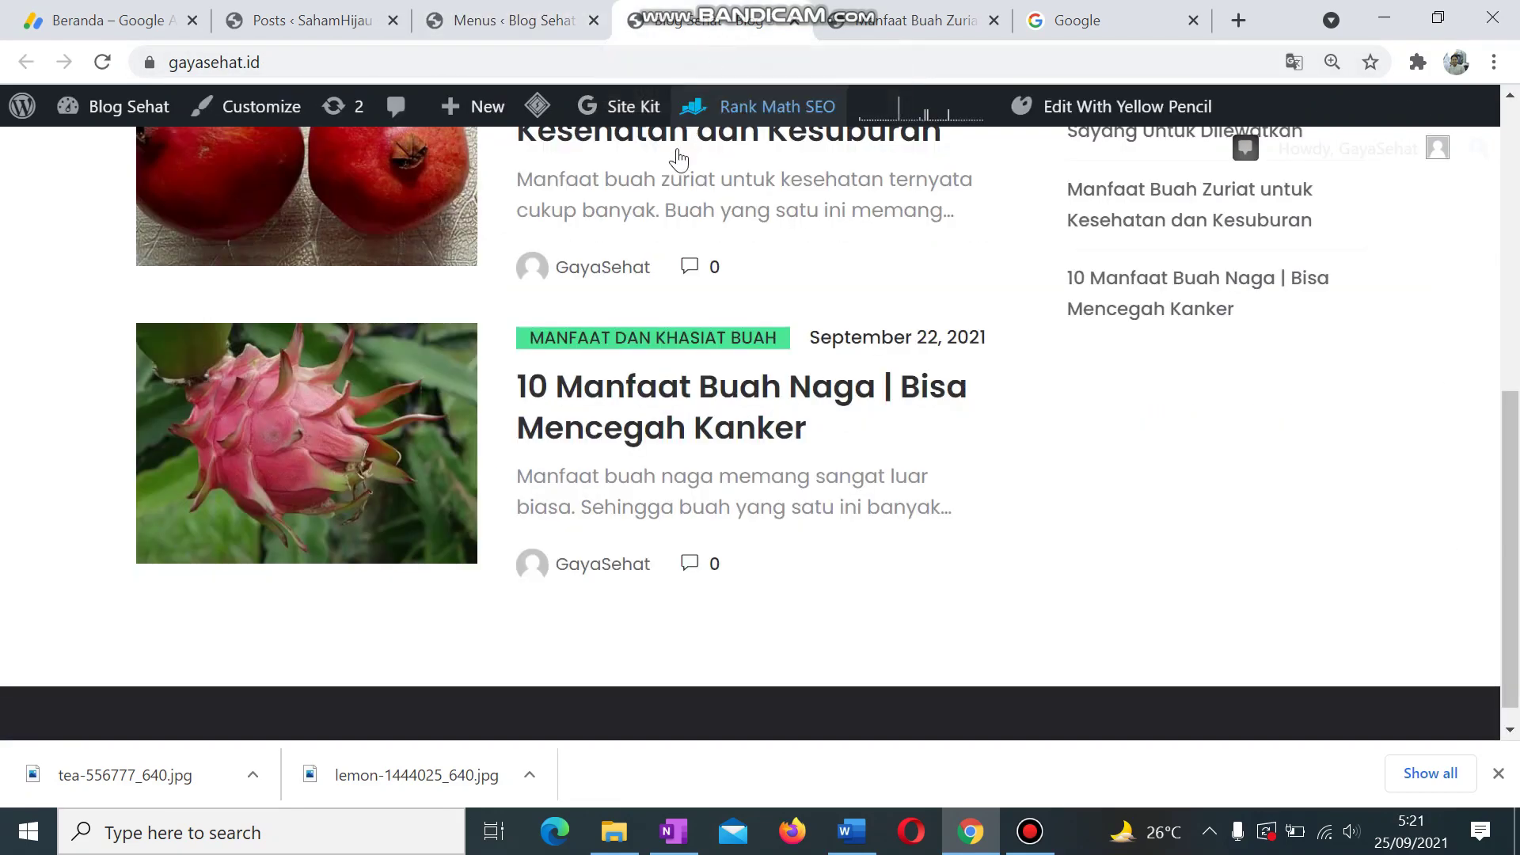
click(102, 62)
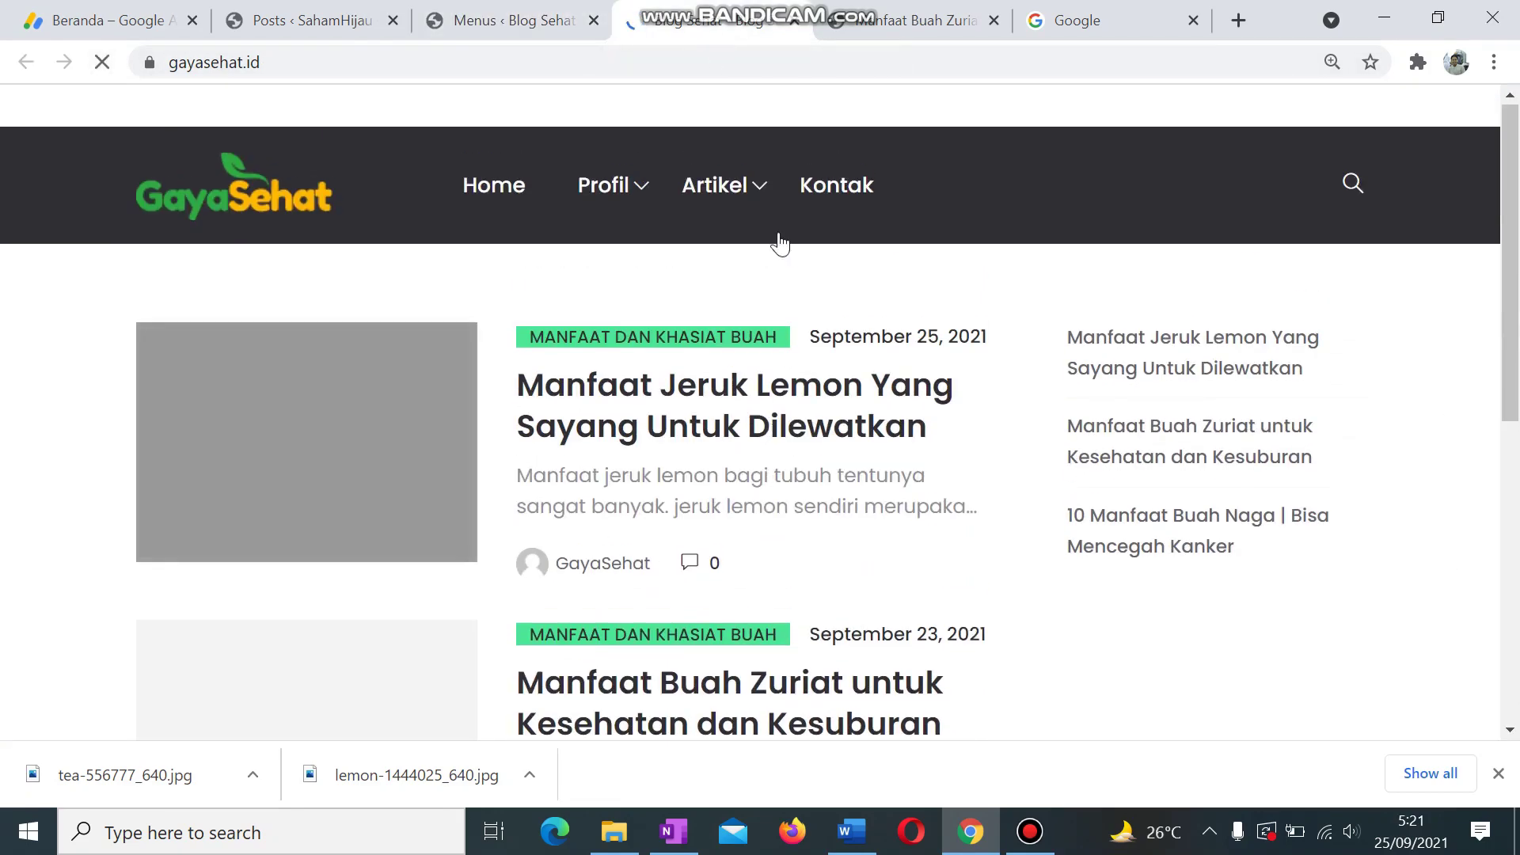
mouse_move(766, 231)
mouse_move(775, 287)
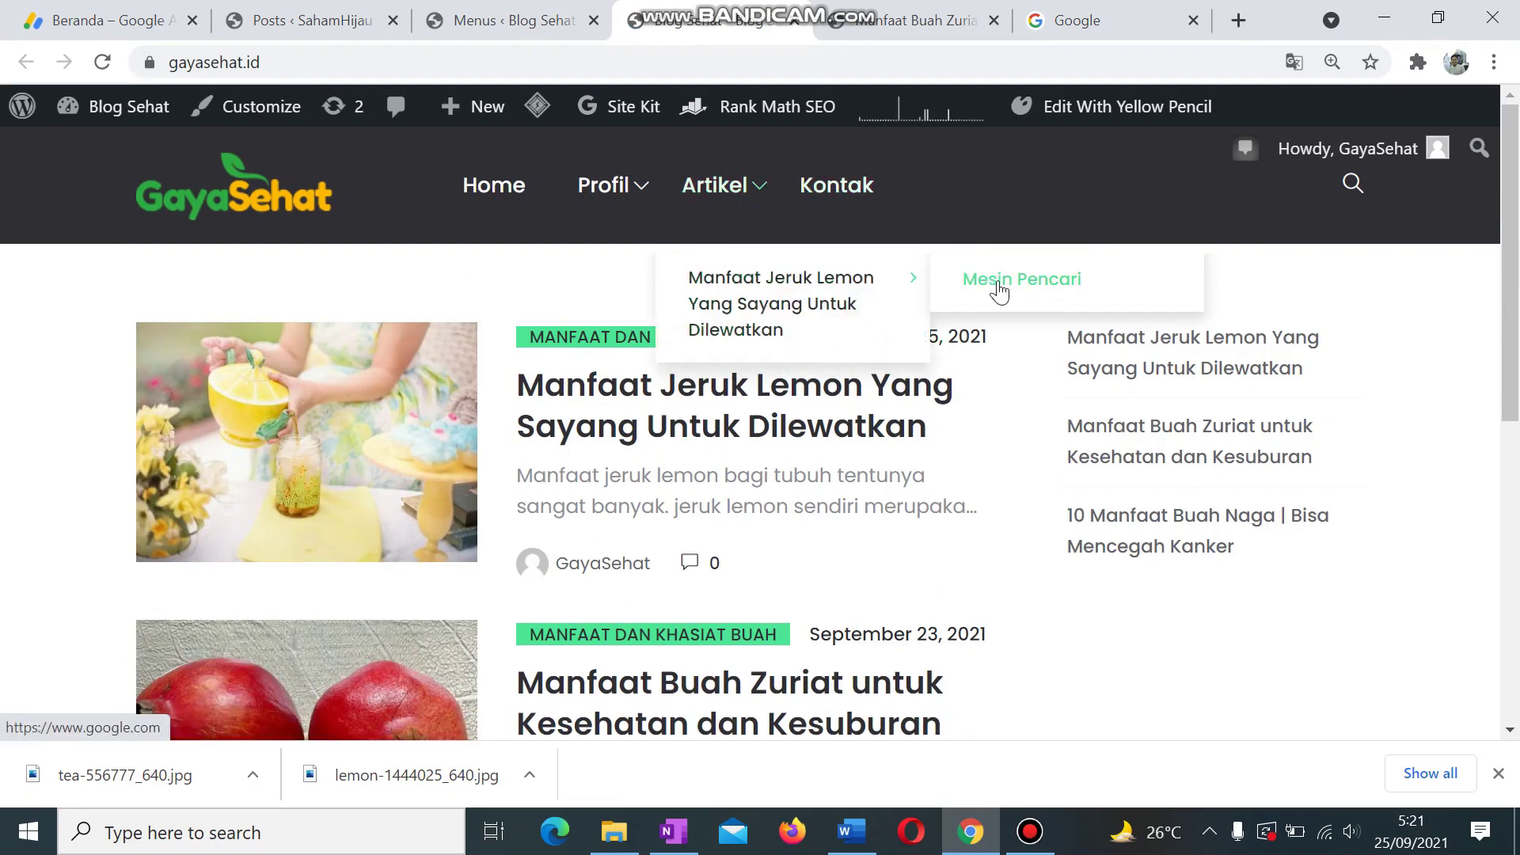
click(996, 287)
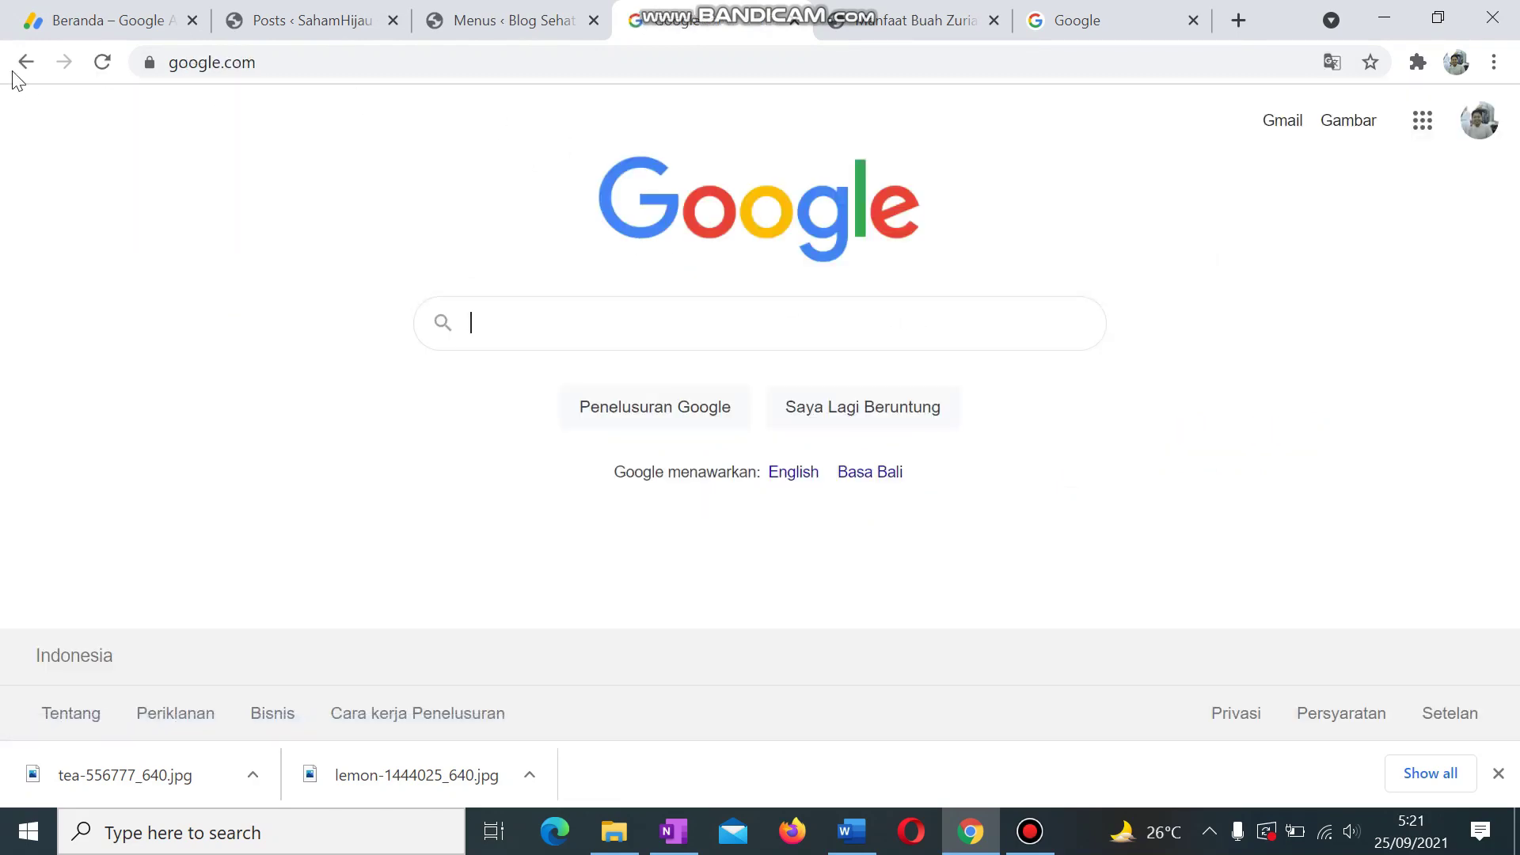
click(17, 68)
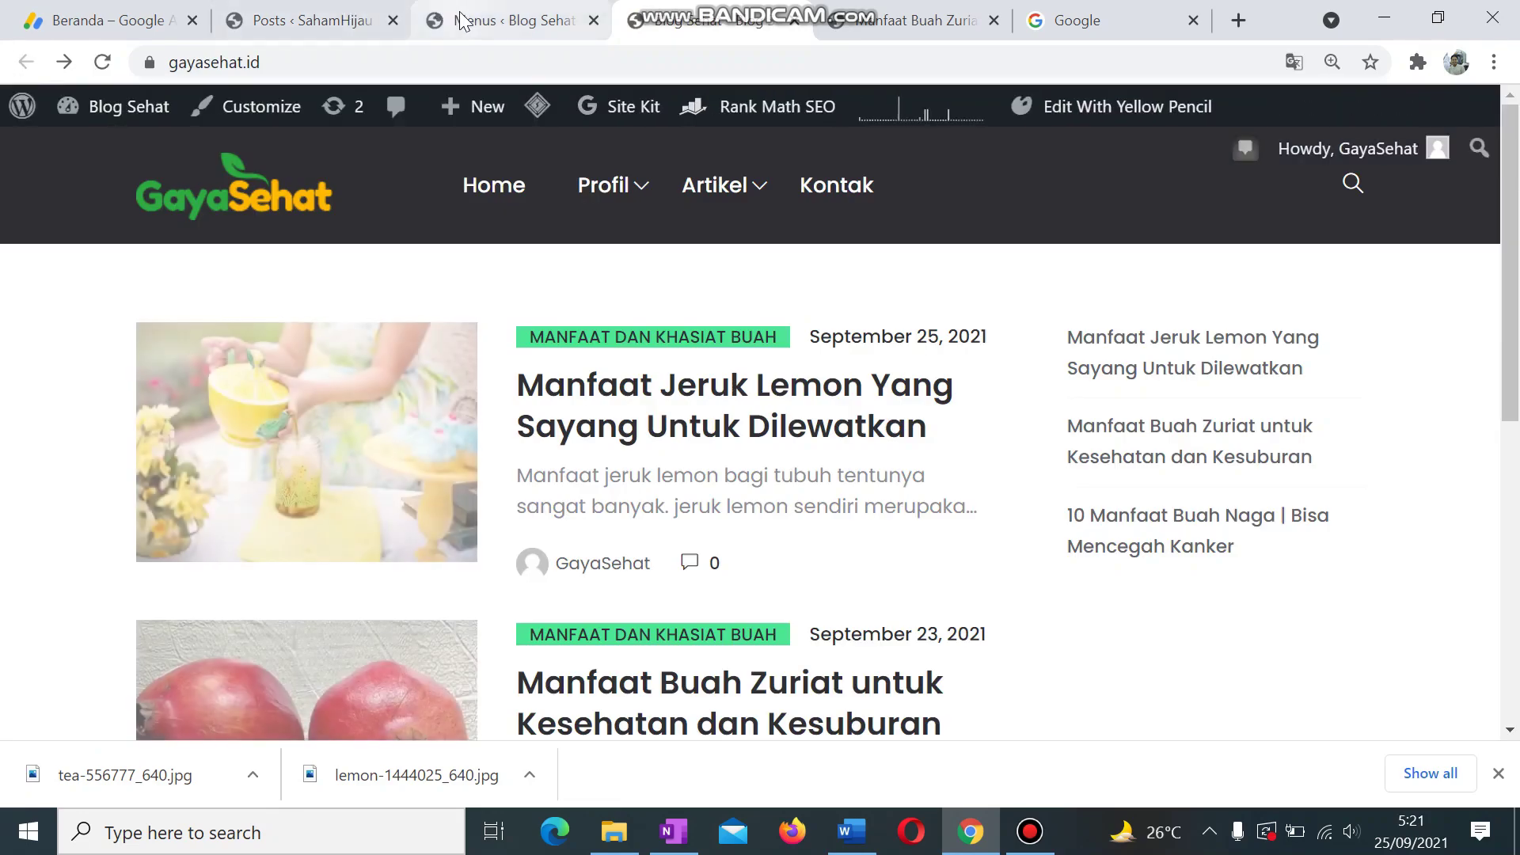
click(463, 22)
Step: Add the "Manfaat dan Khasiat Buah" category to Menu Fix
scroll(502, 554, down, 10)
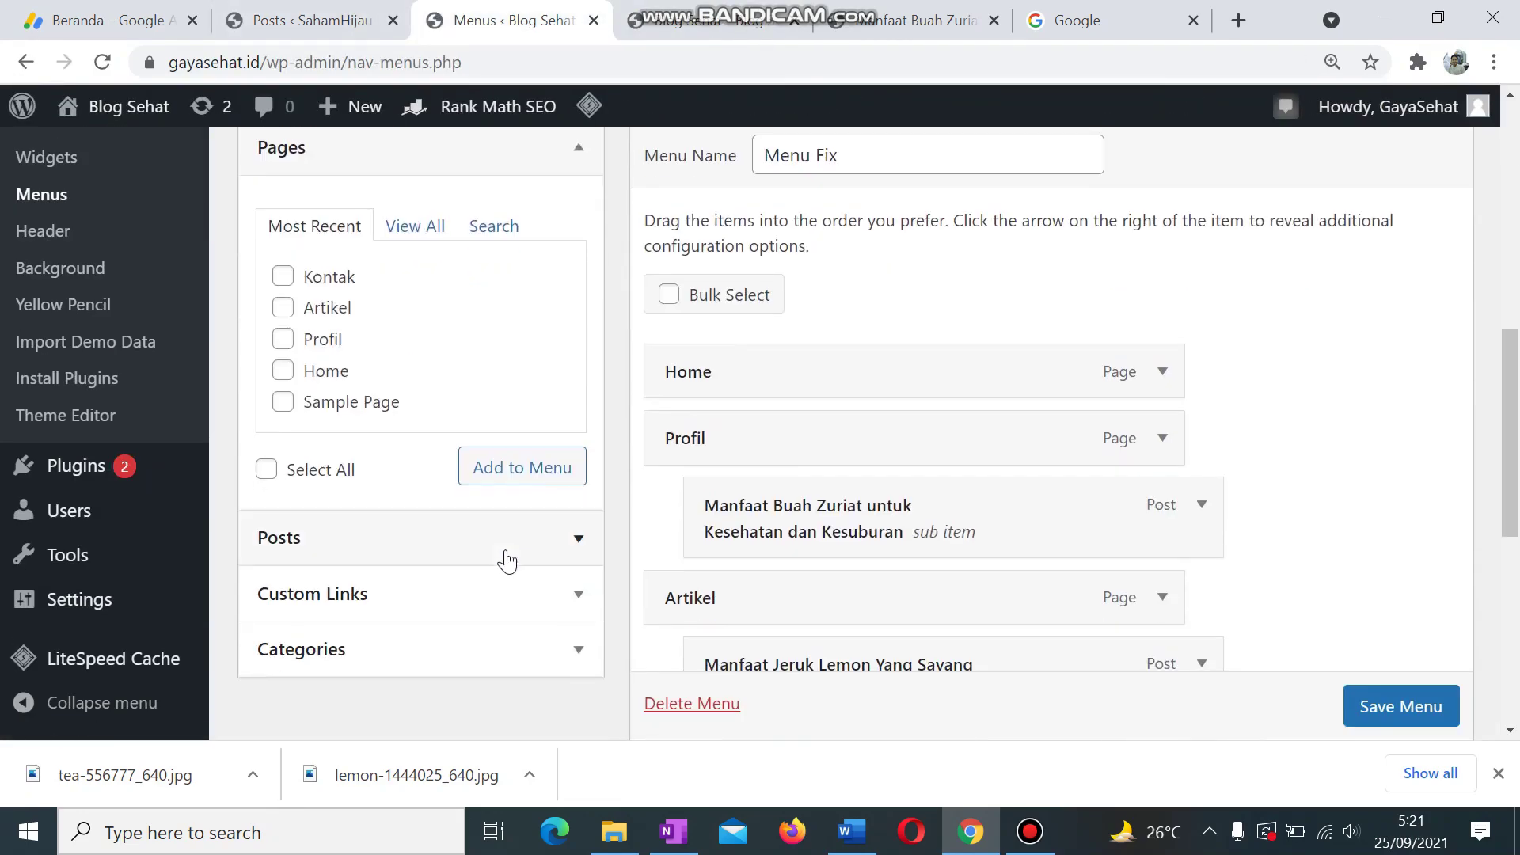
scroll(507, 561, down, 1)
click(539, 545)
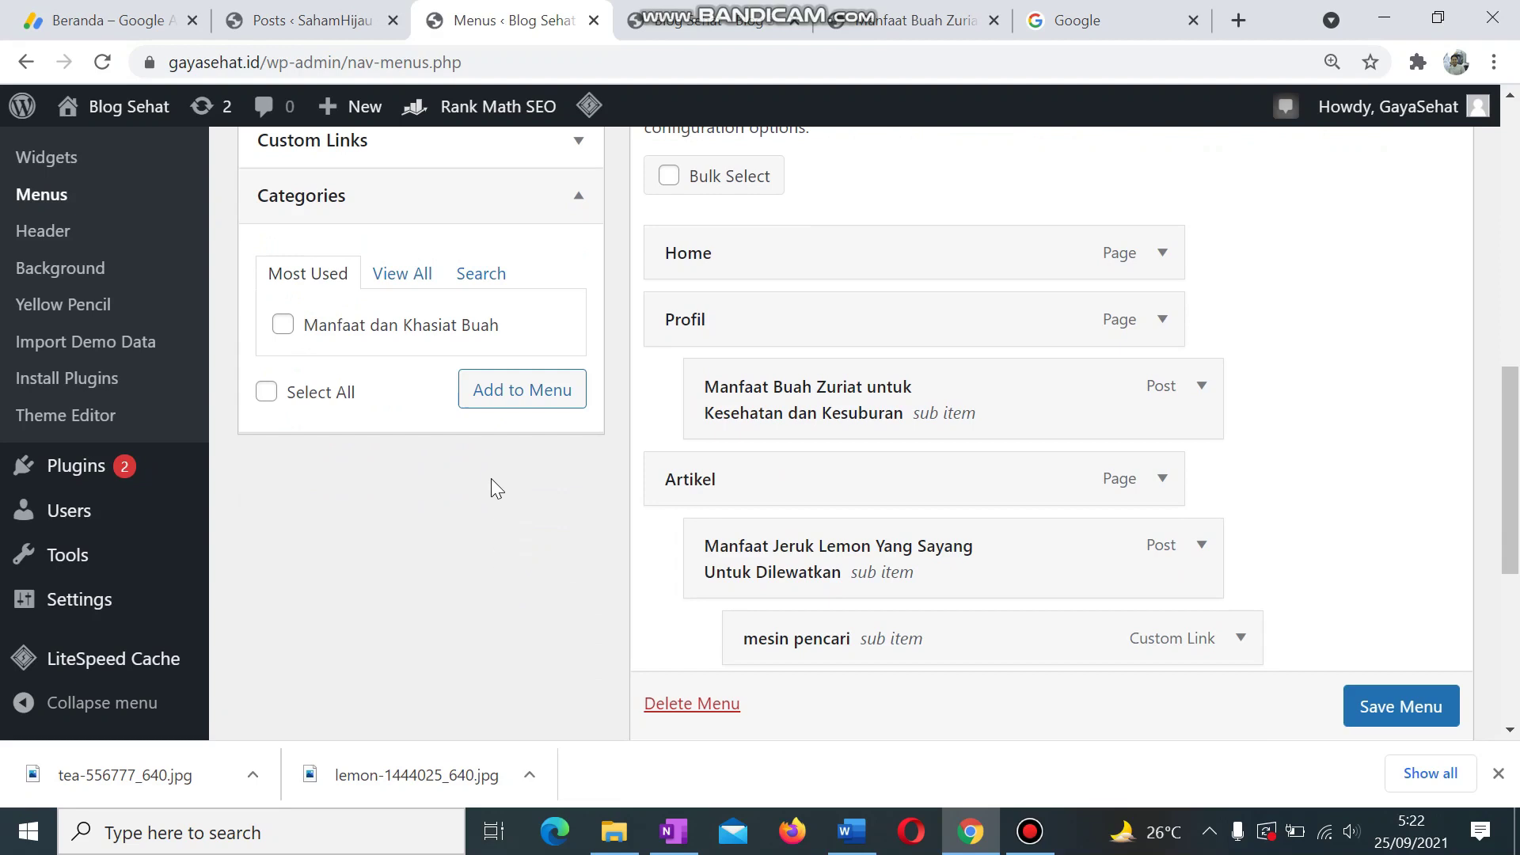
click(285, 329)
click(428, 289)
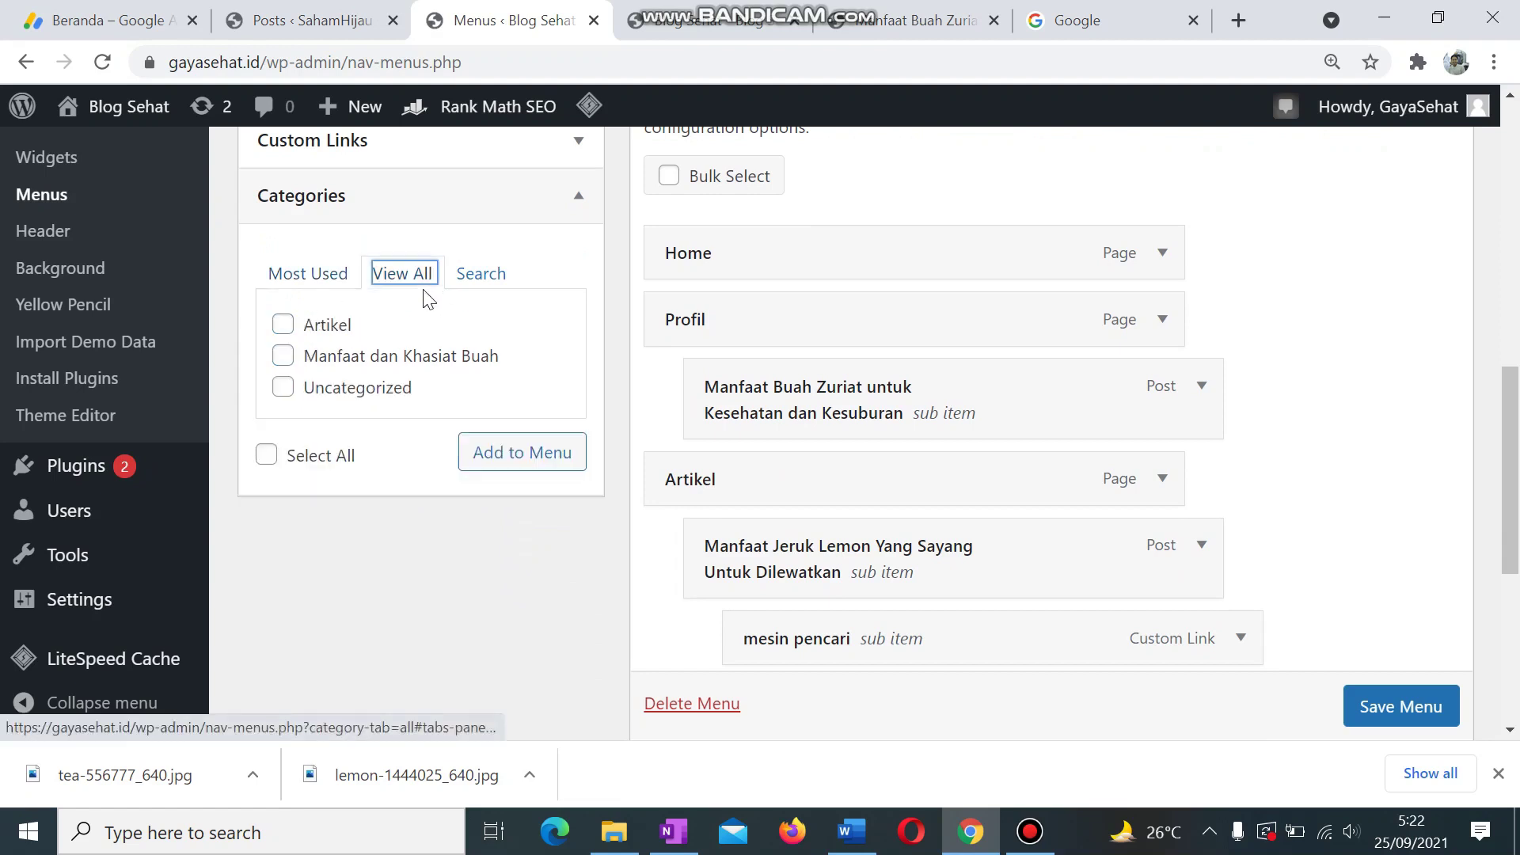
click(317, 279)
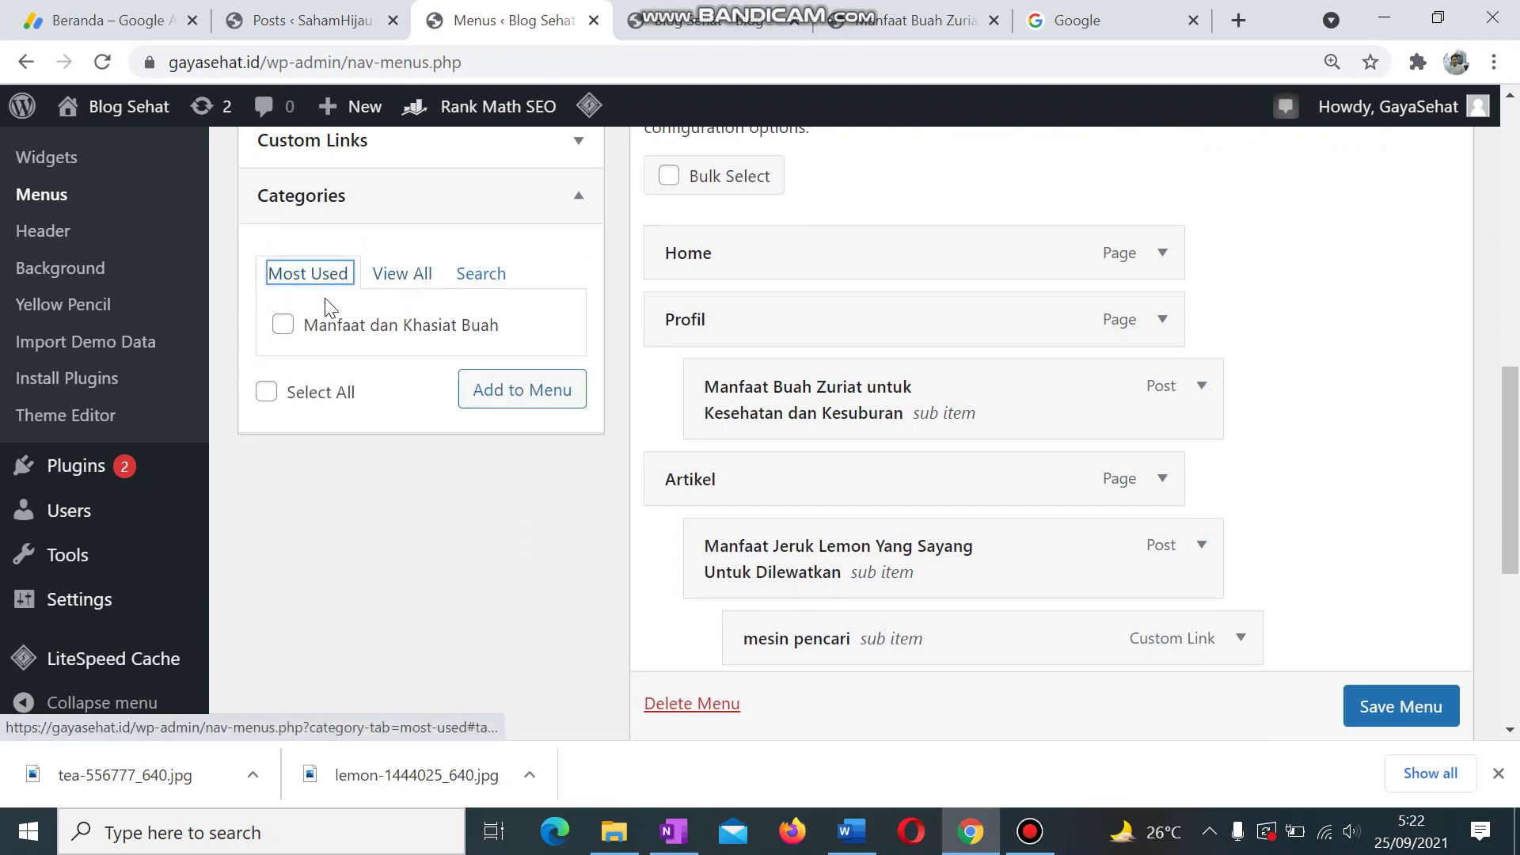
click(282, 326)
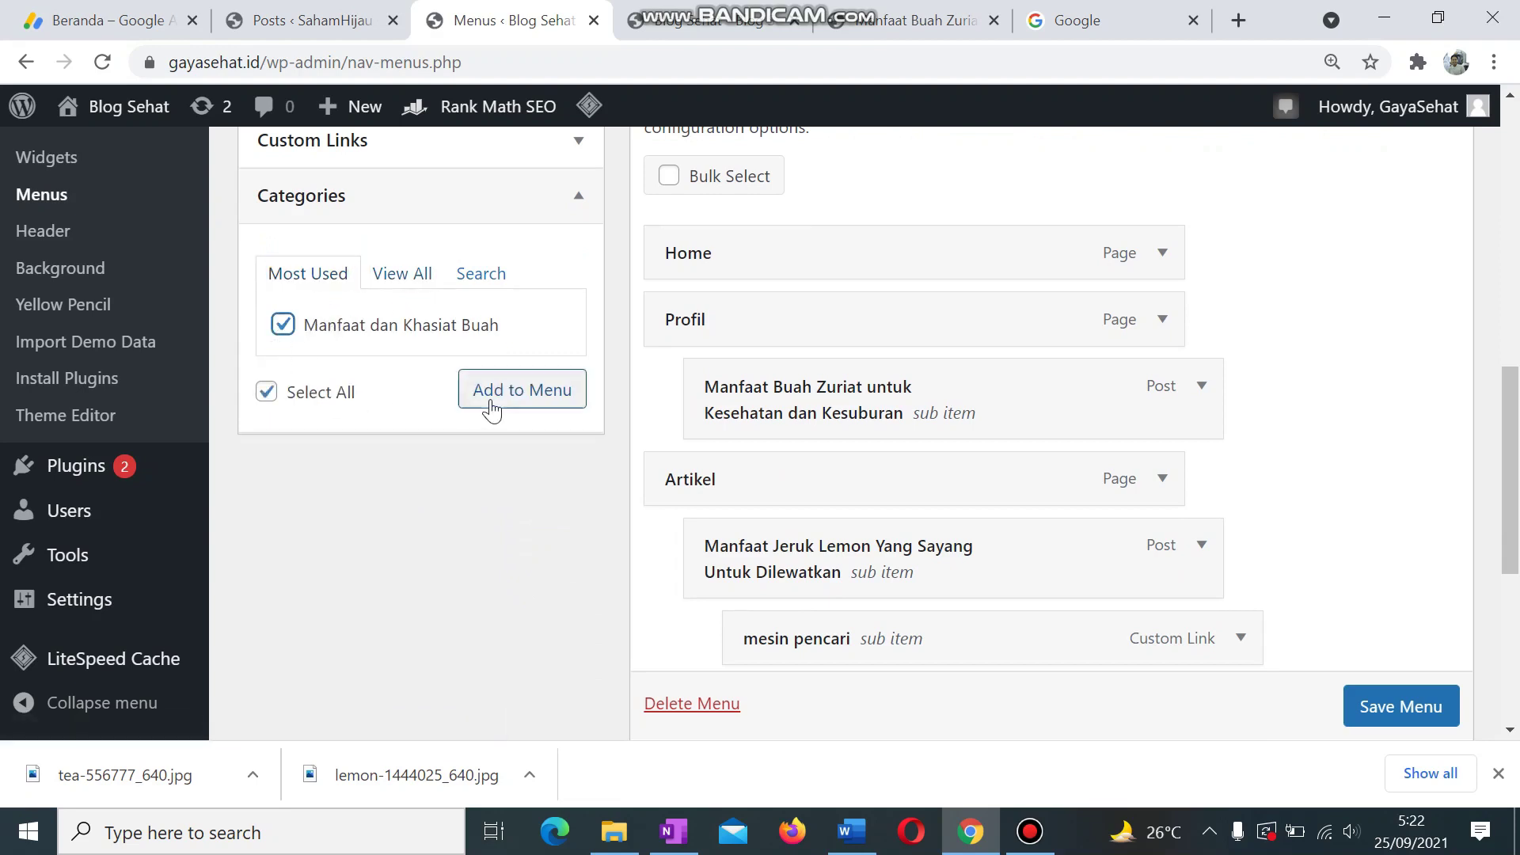
click(492, 407)
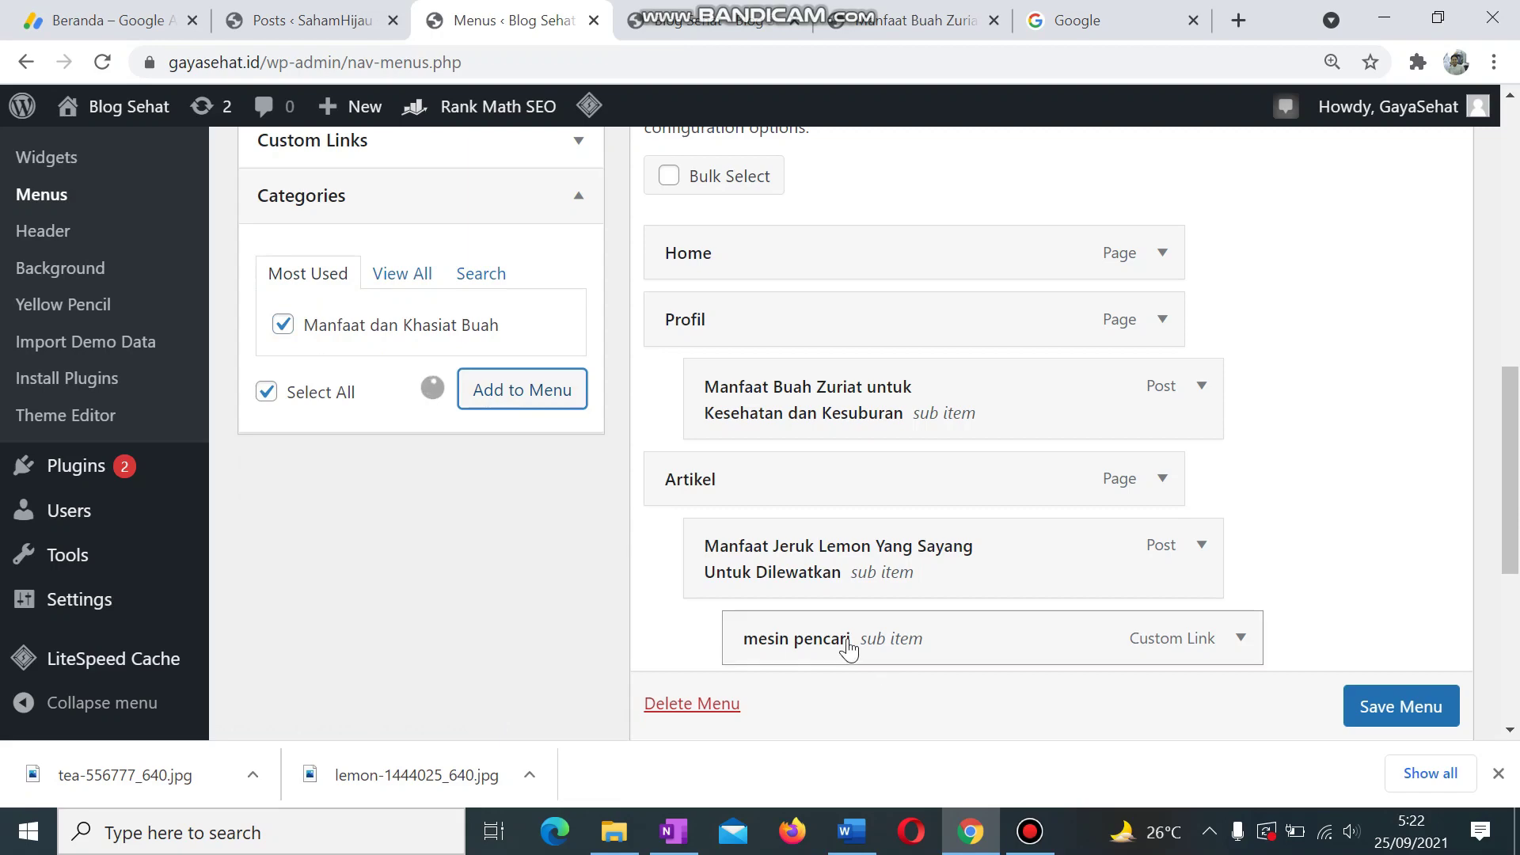
Step: Make the "Manfaat dan Khasiat Buah" category a sub-item of Kontak
scroll(839, 645, down, 6)
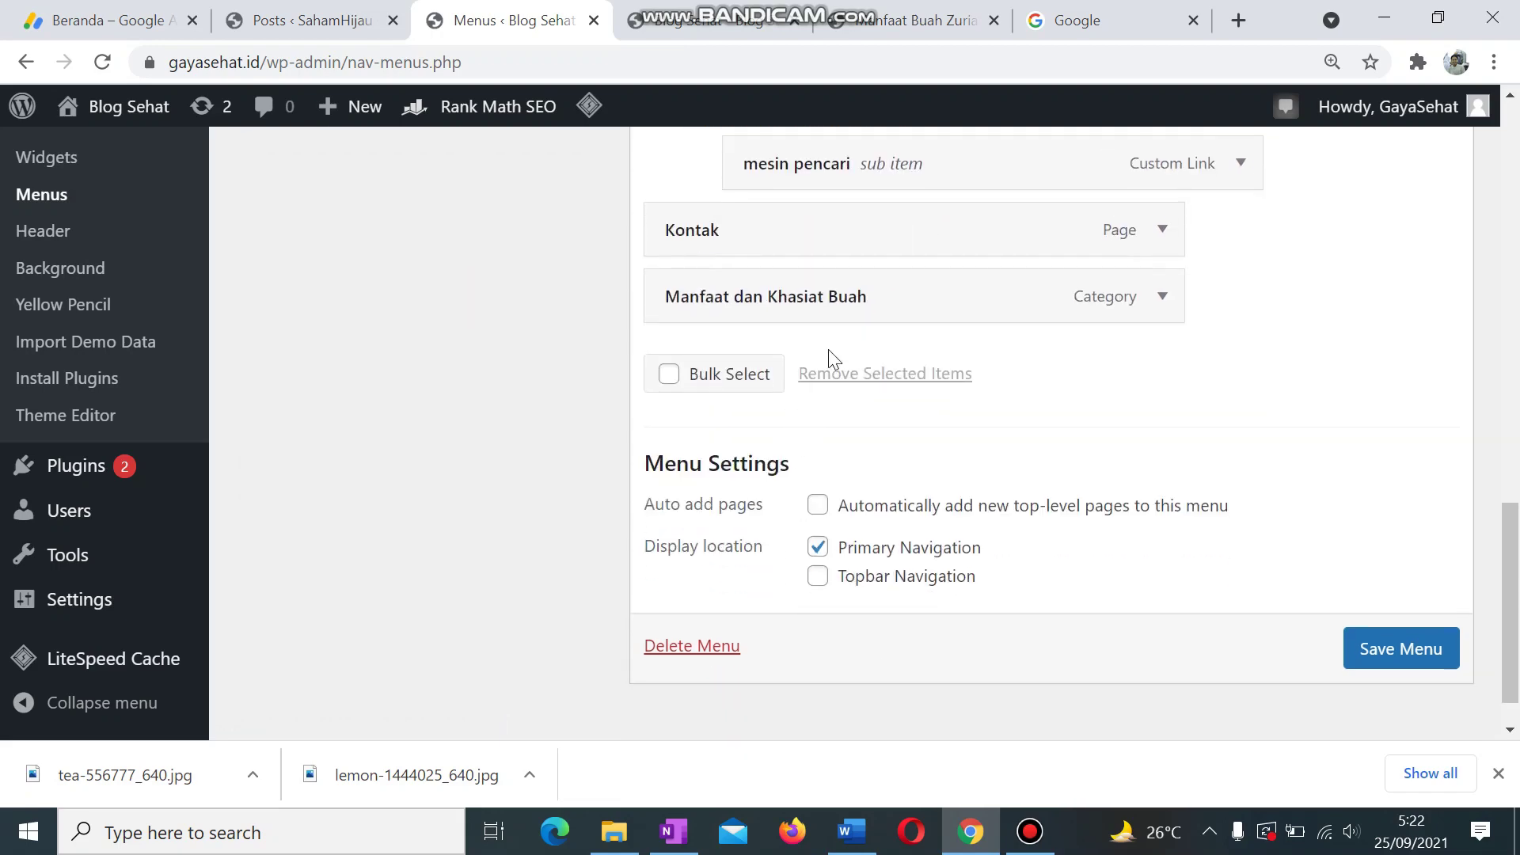
scroll(828, 358, up, 2)
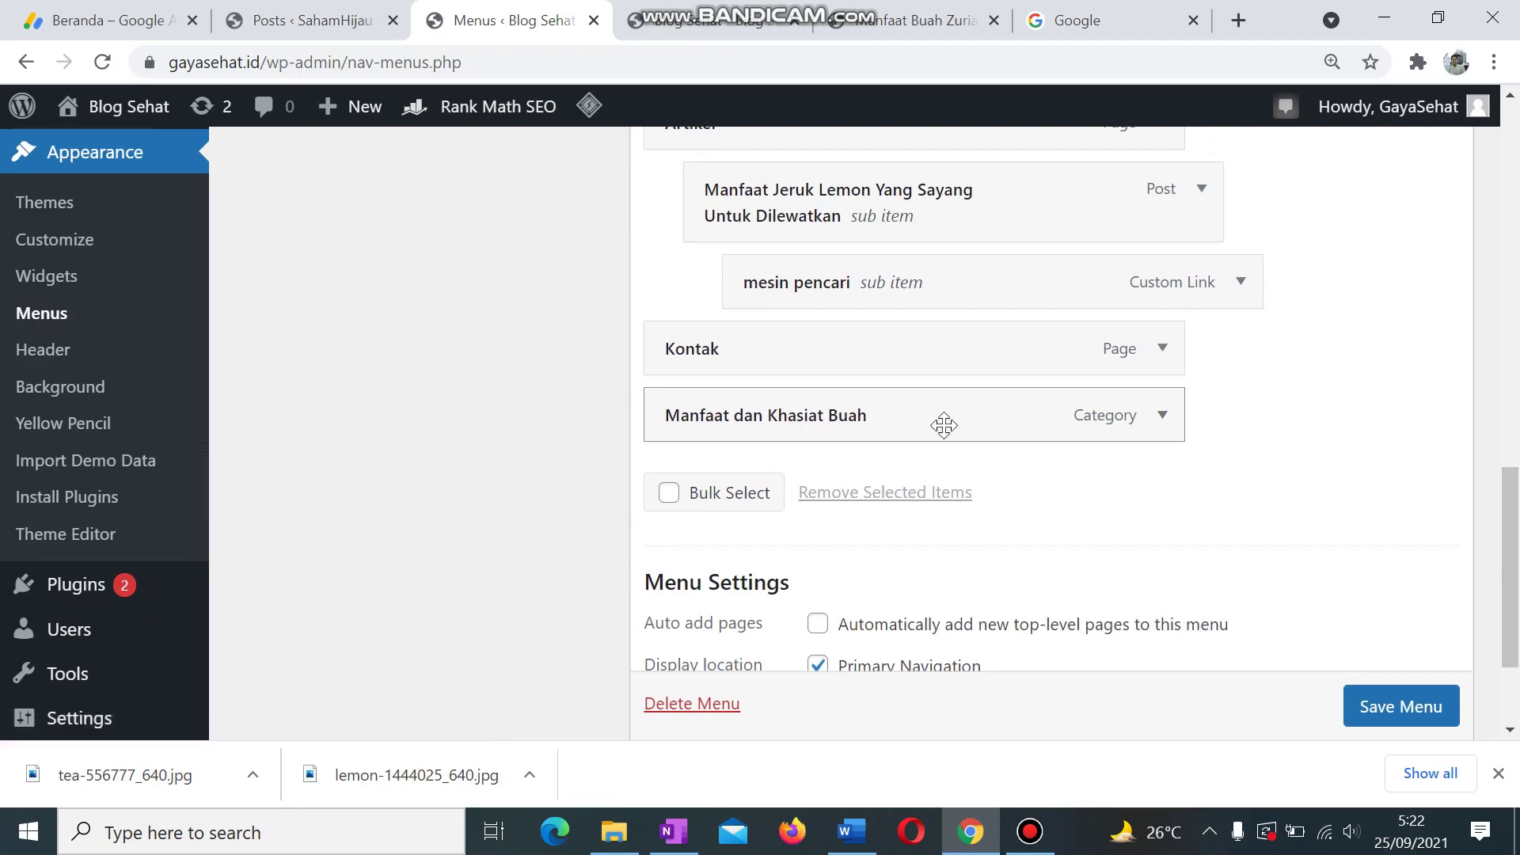
drag(956, 420, 996, 415)
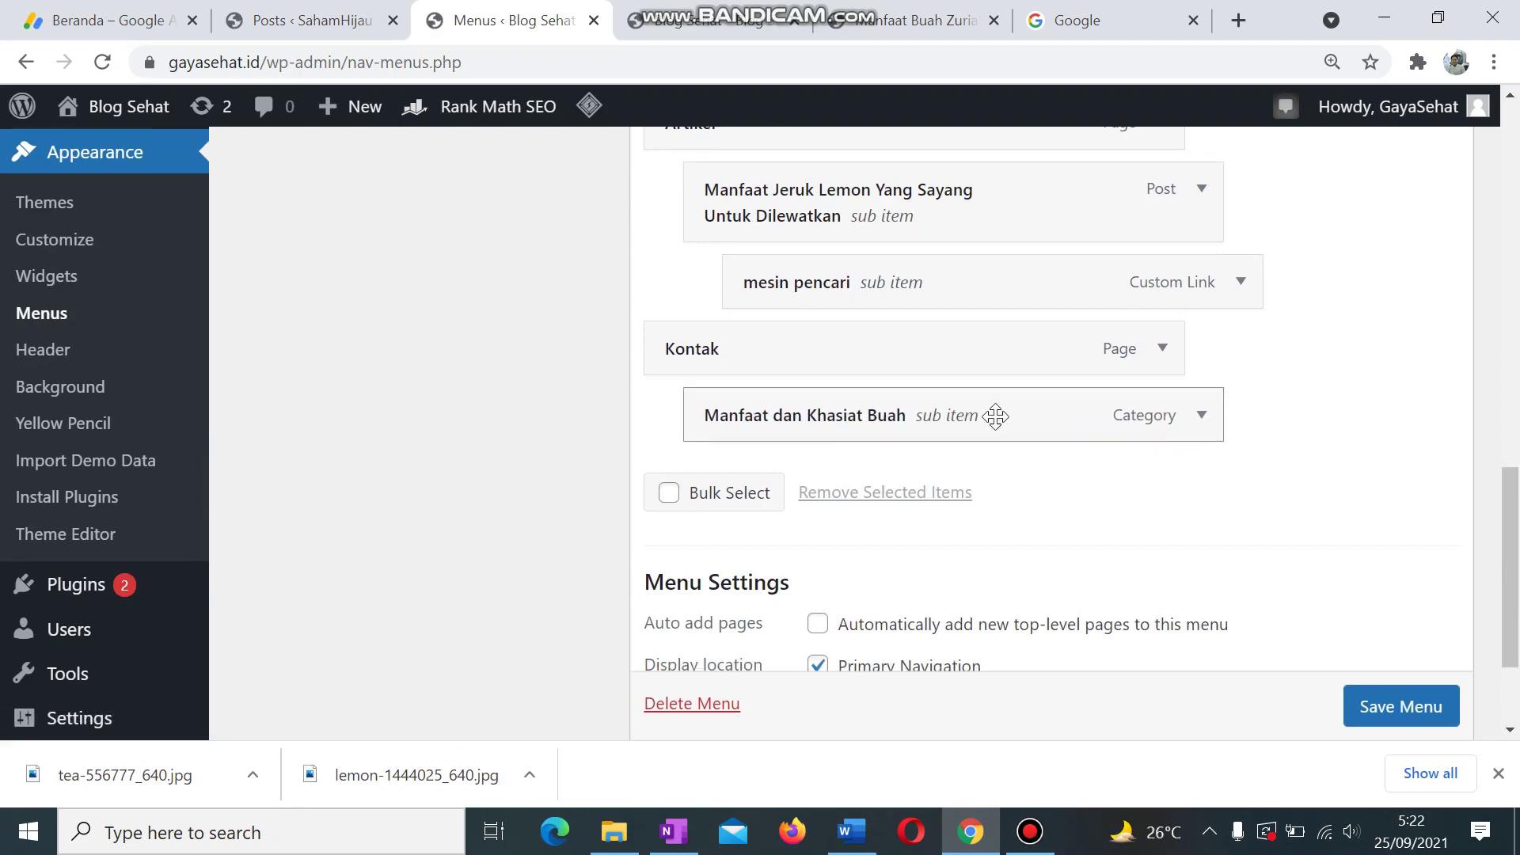
Step: Set the category sub-item's navigation label to "Buah-buahan" and save the menu
click(1197, 440)
scroll(1032, 552, down, 1)
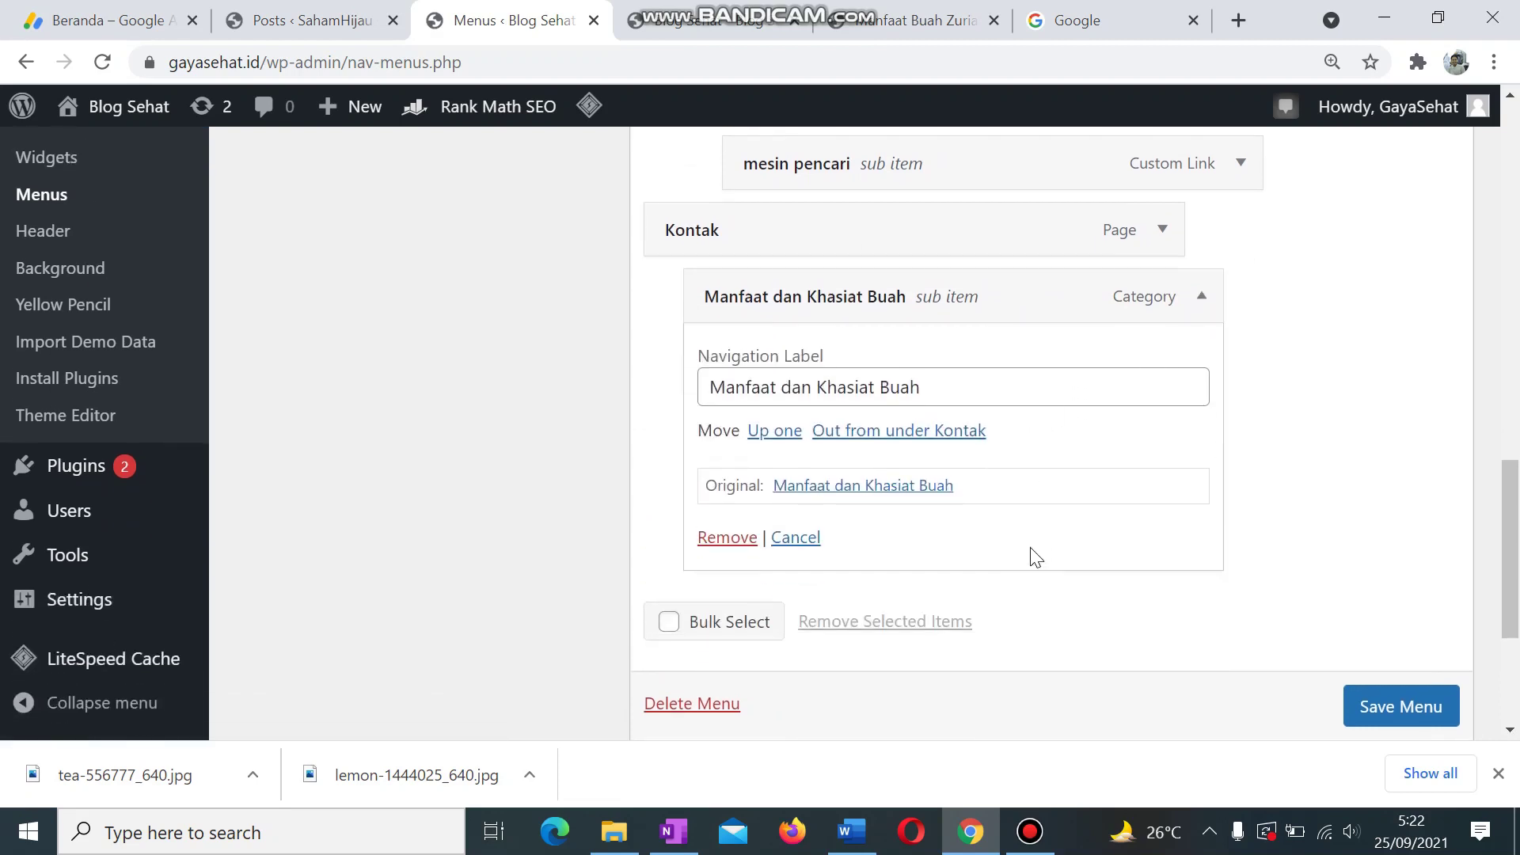
click(968, 387)
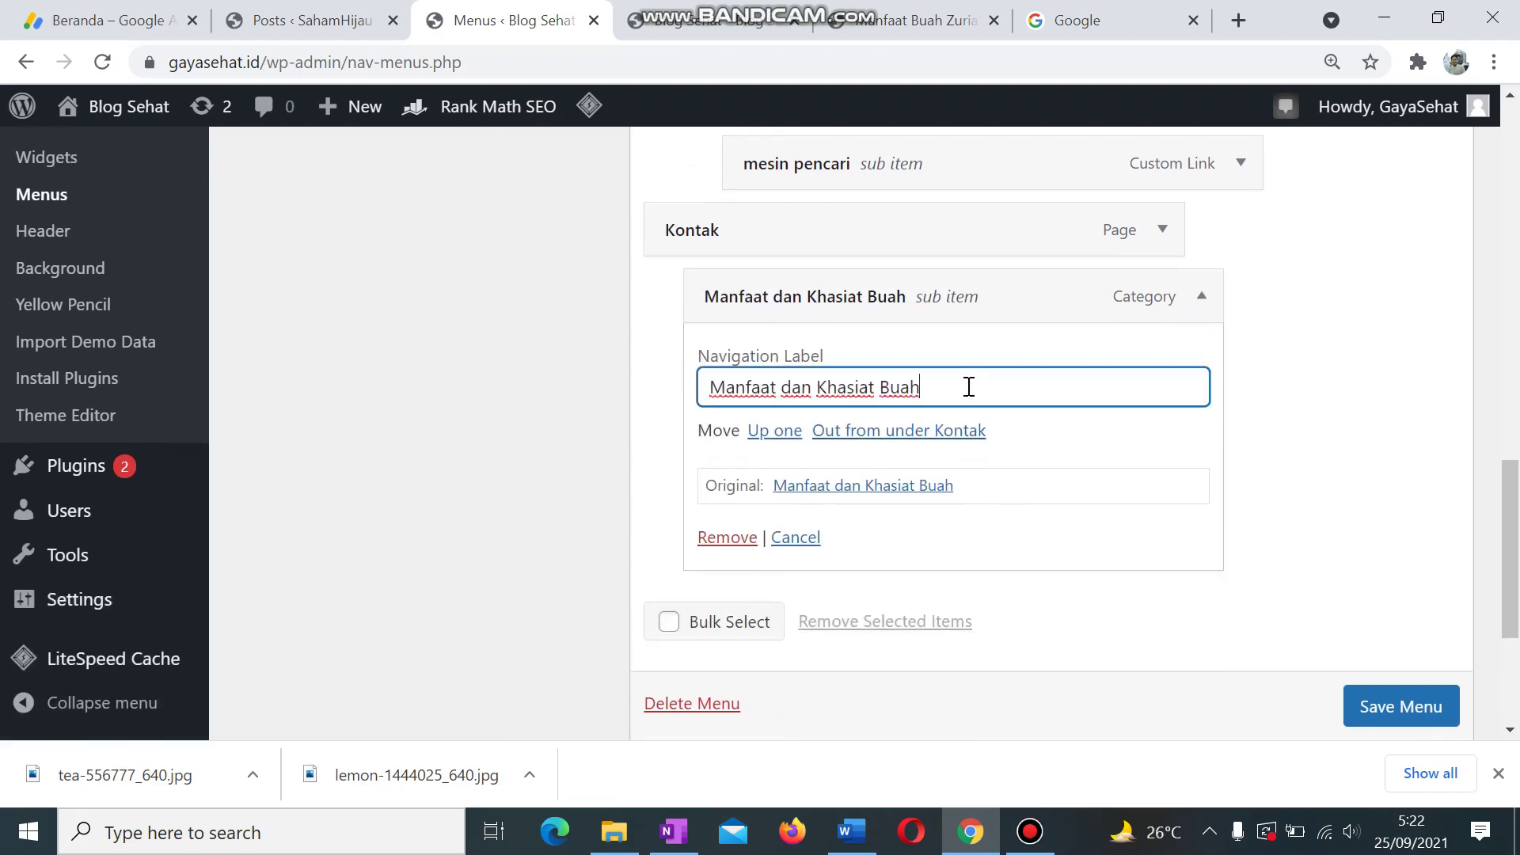
drag(934, 387, 713, 393)
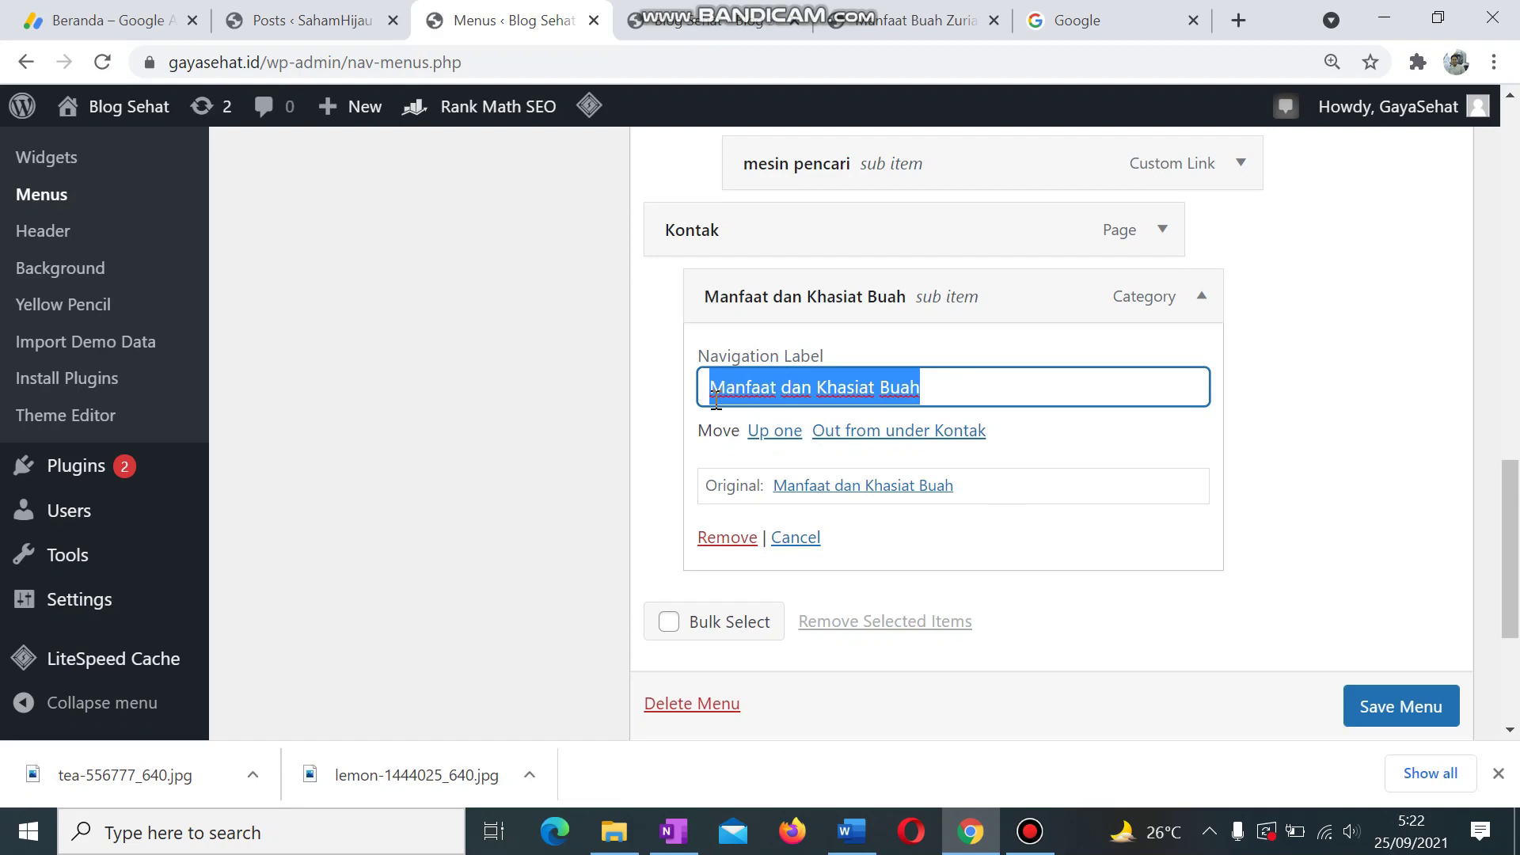
text(Buah)
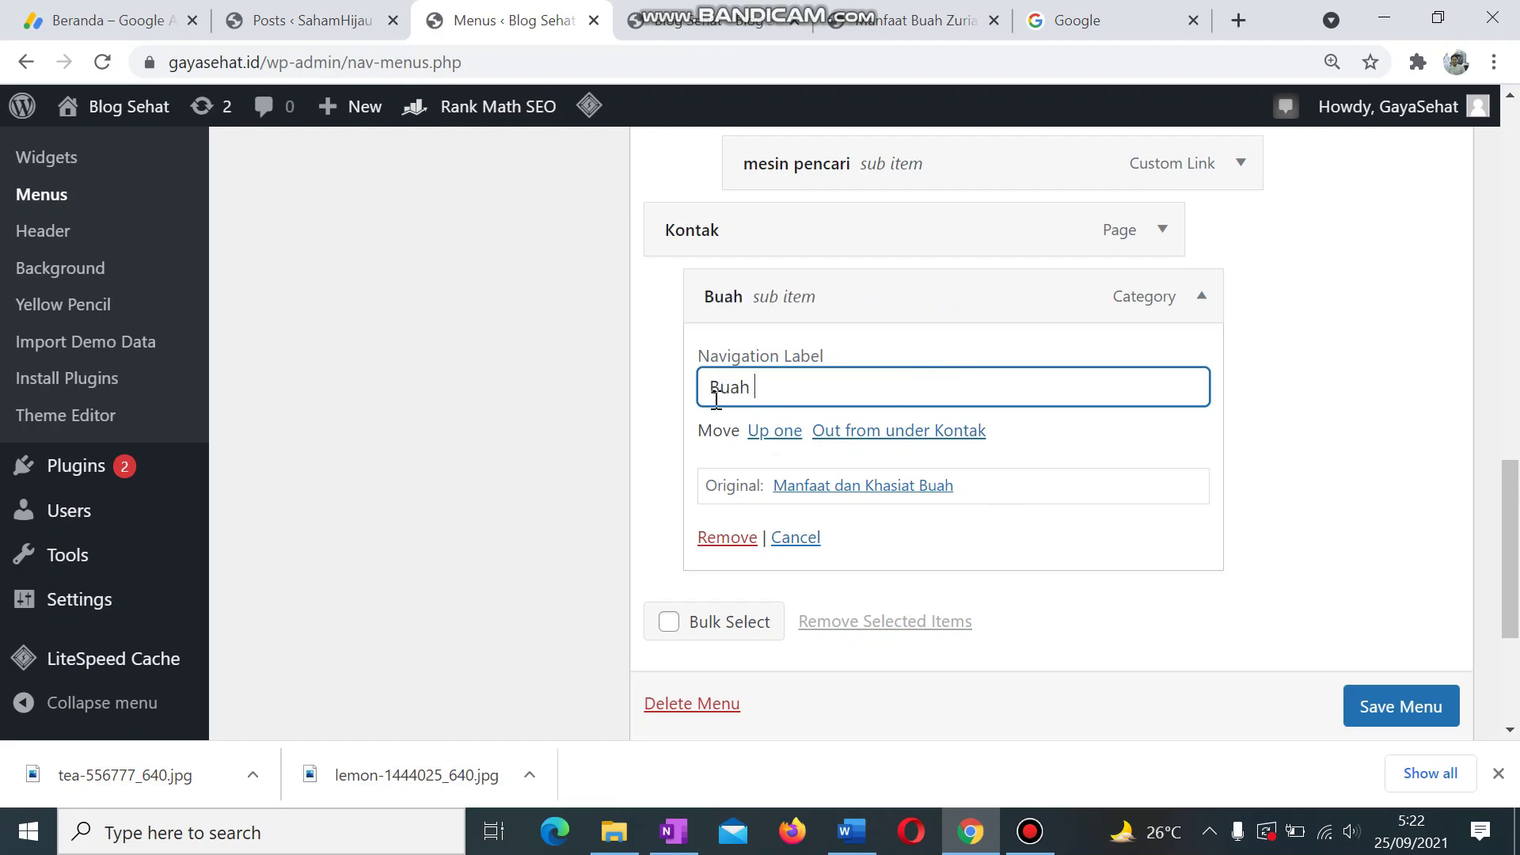
text(-buahan)
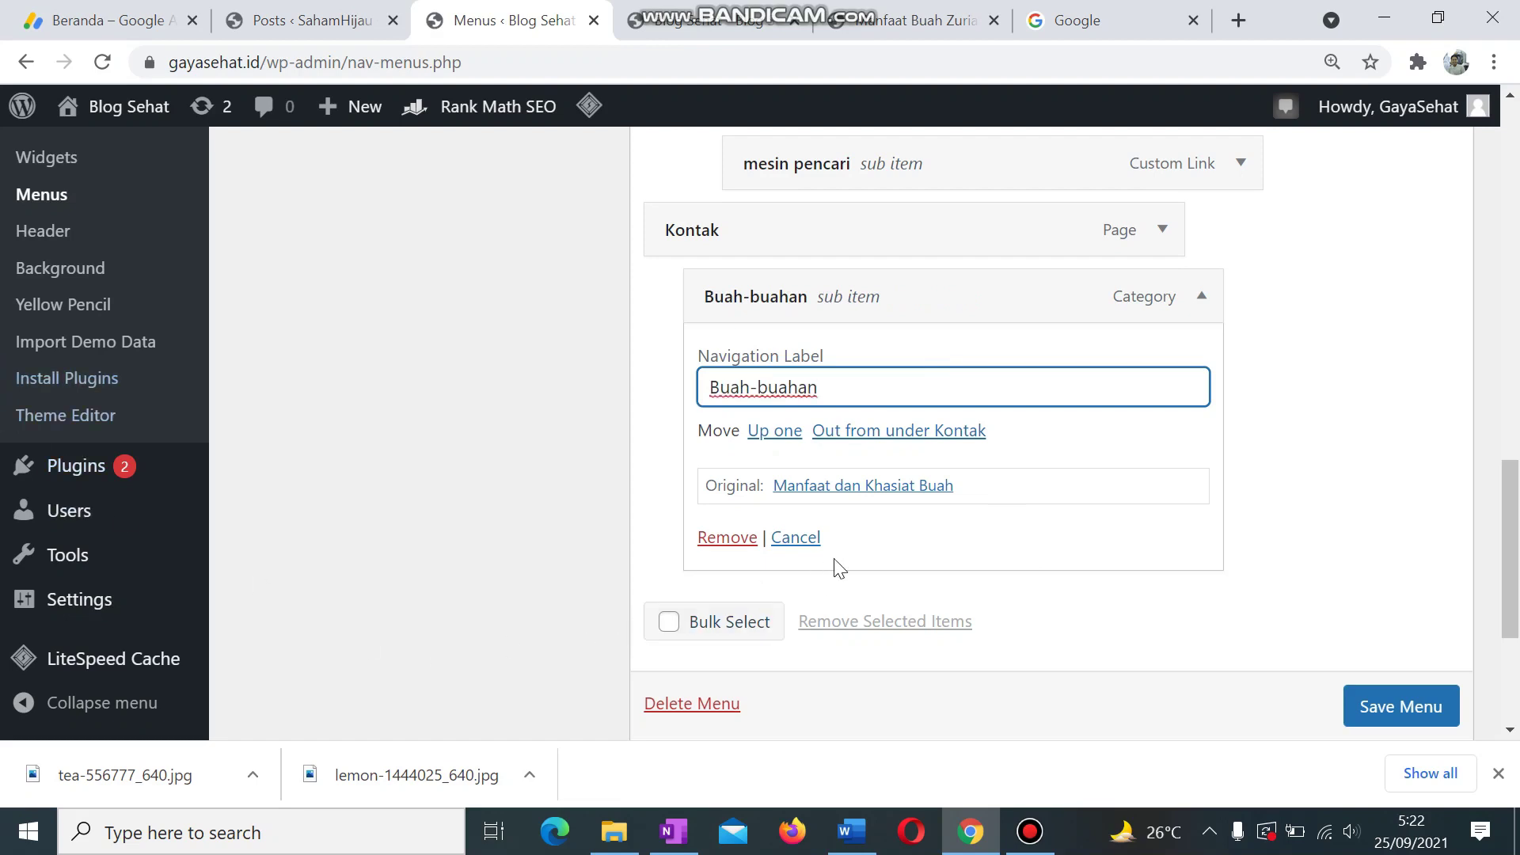
click(1194, 309)
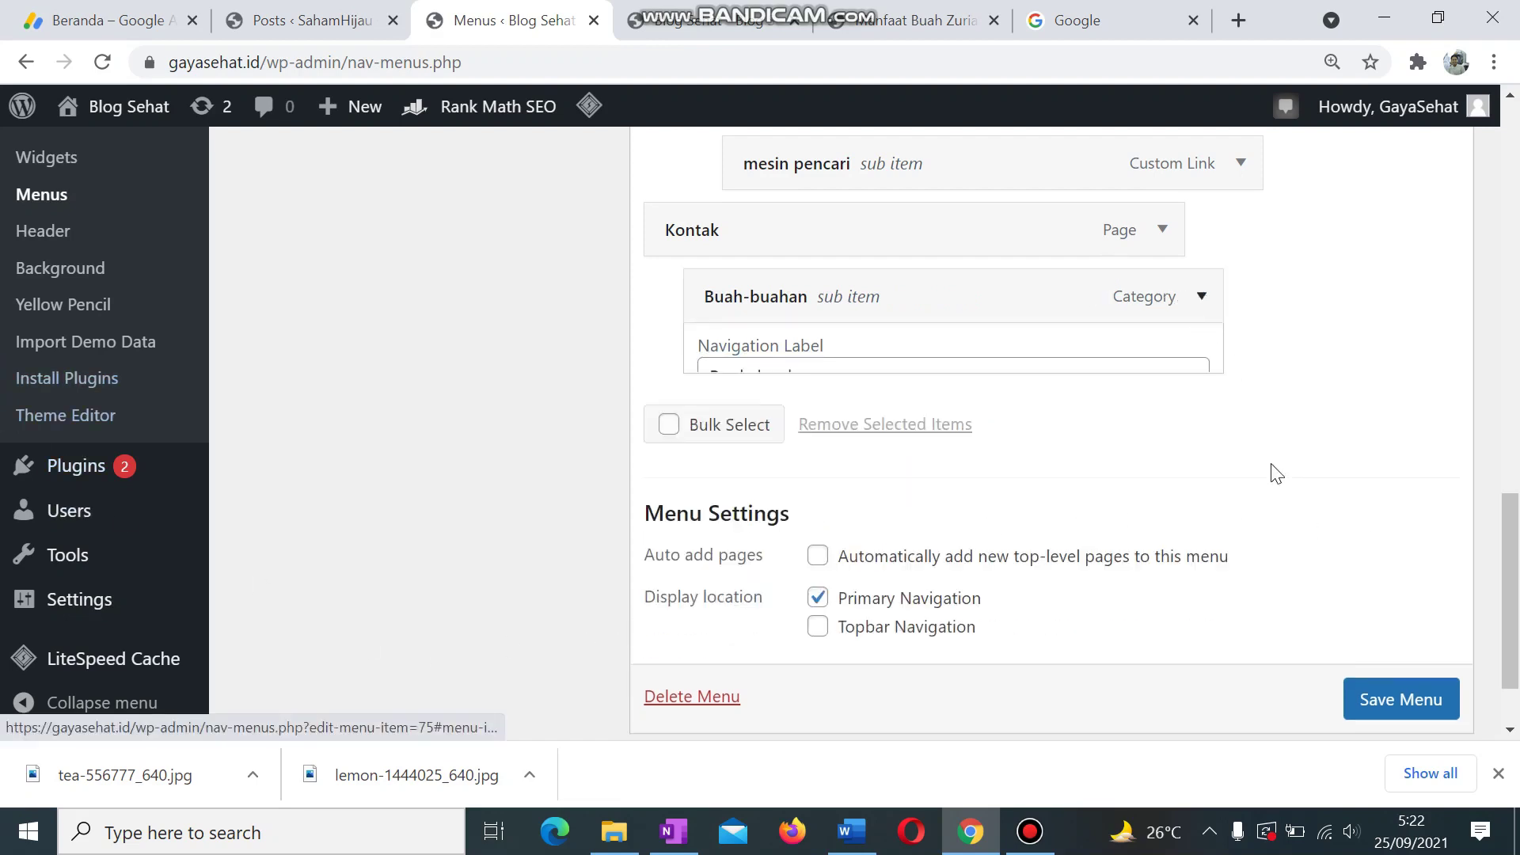
click(1378, 649)
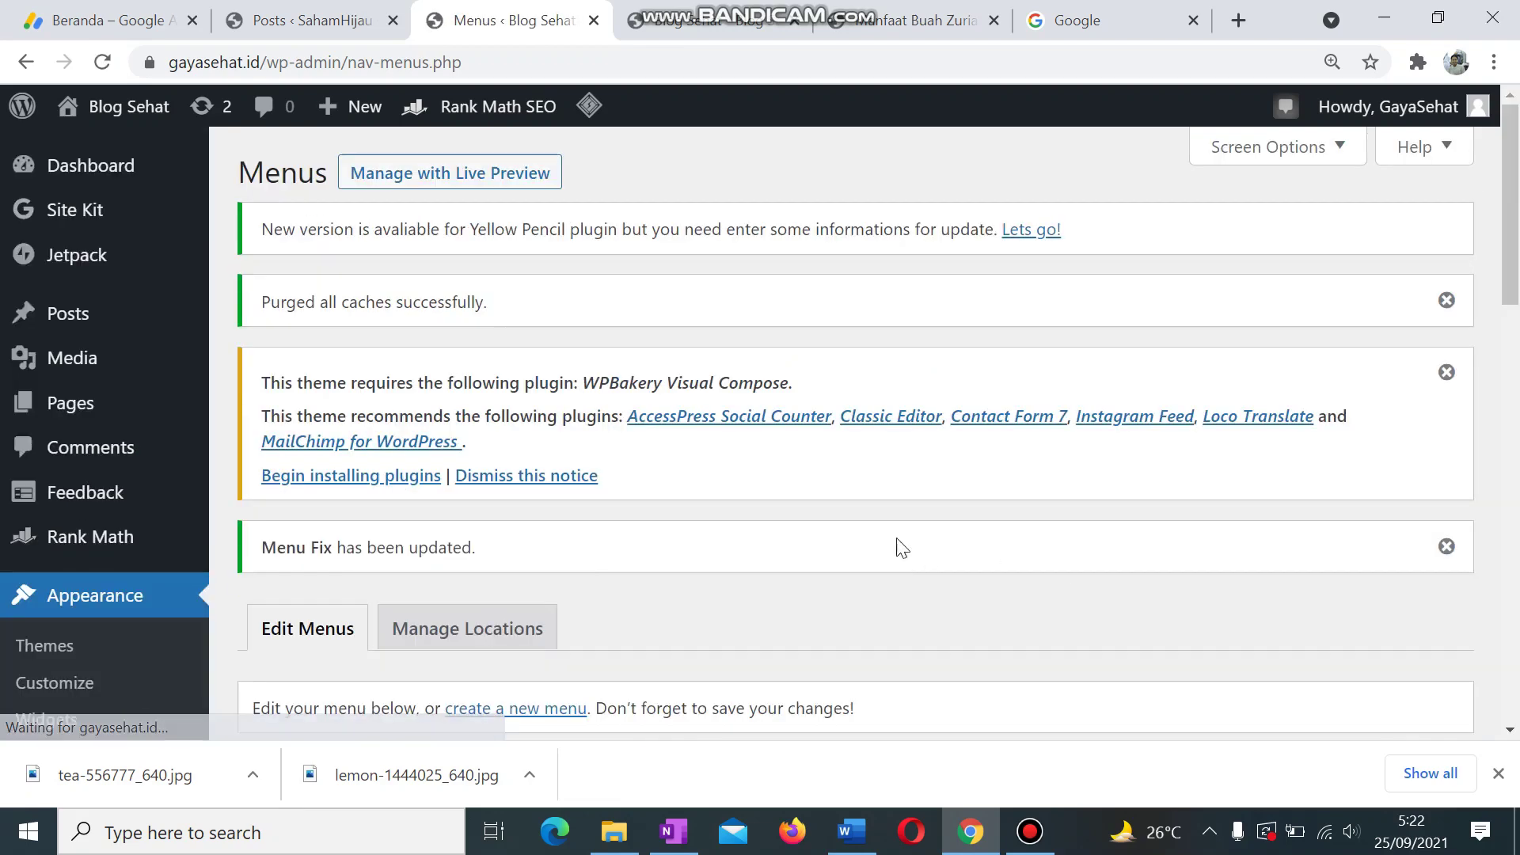
Step: Reload the live site and check the Kontak submenu and the home page's post list
mouse_move(459, 99)
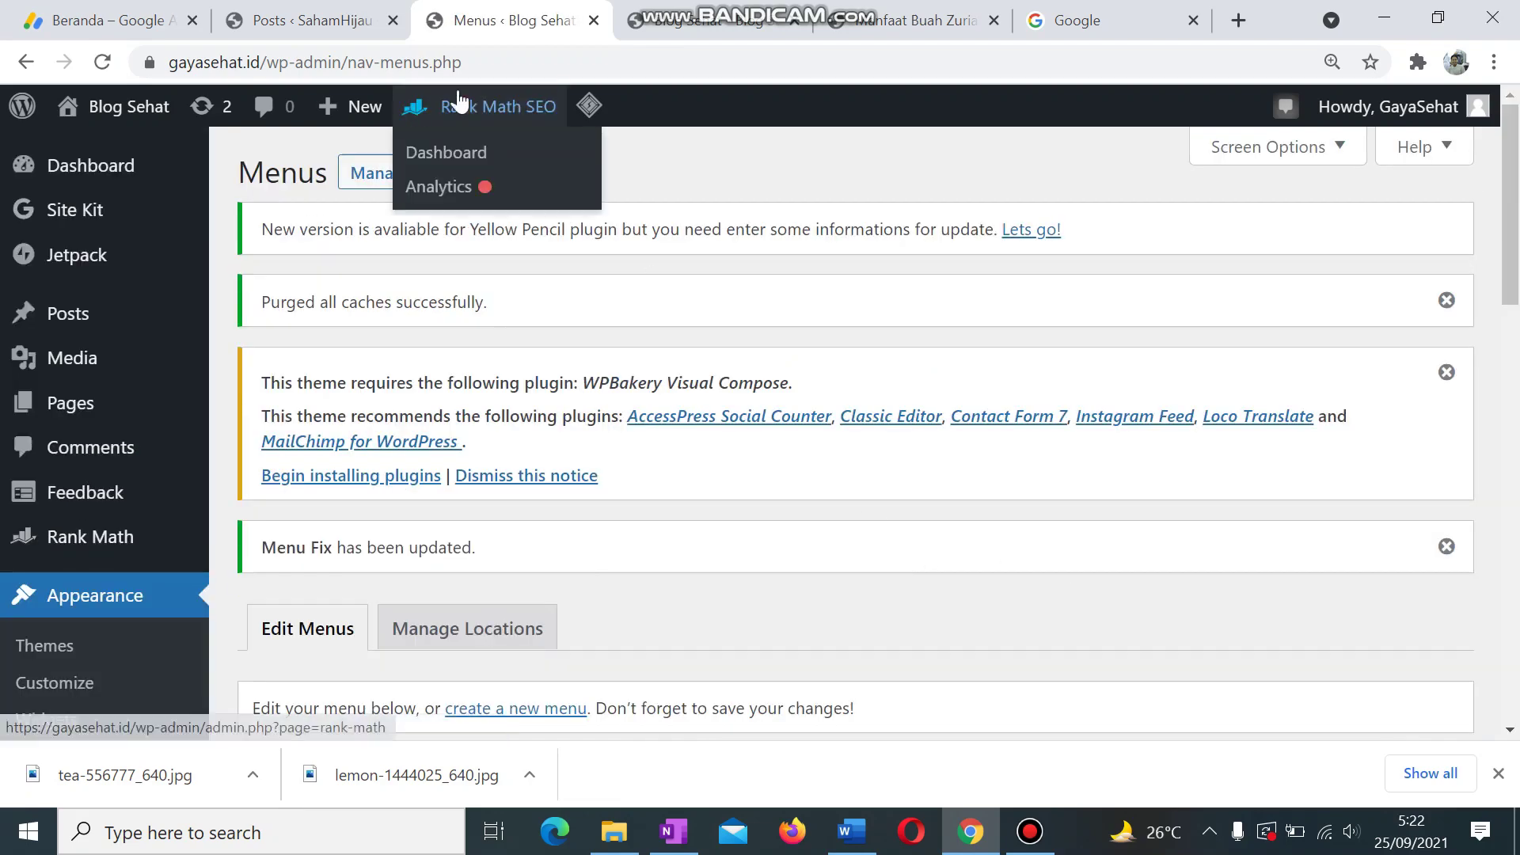
click(632, 22)
click(102, 62)
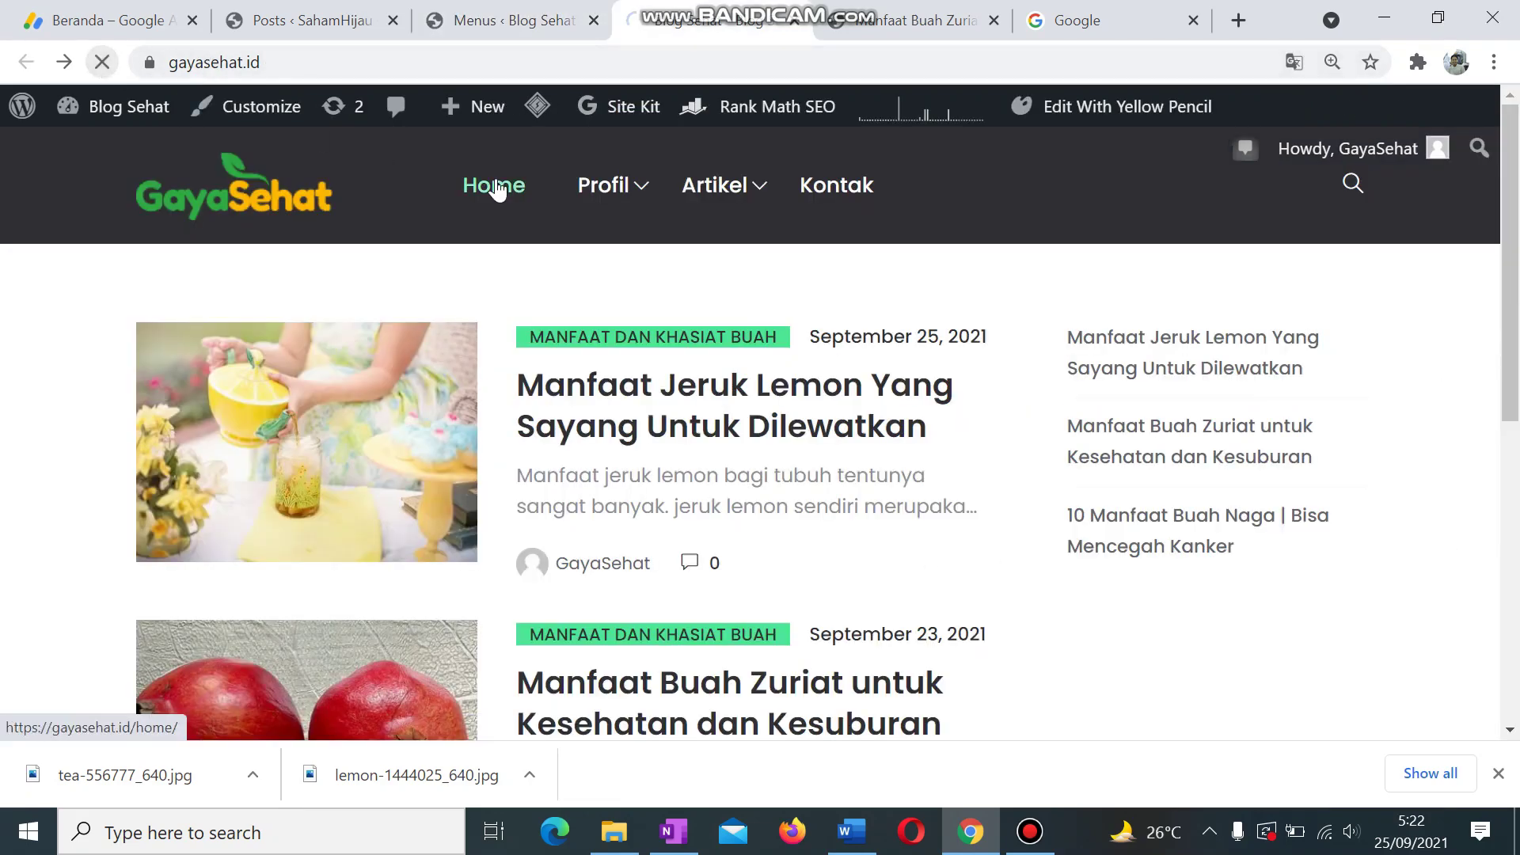
mouse_move(869, 201)
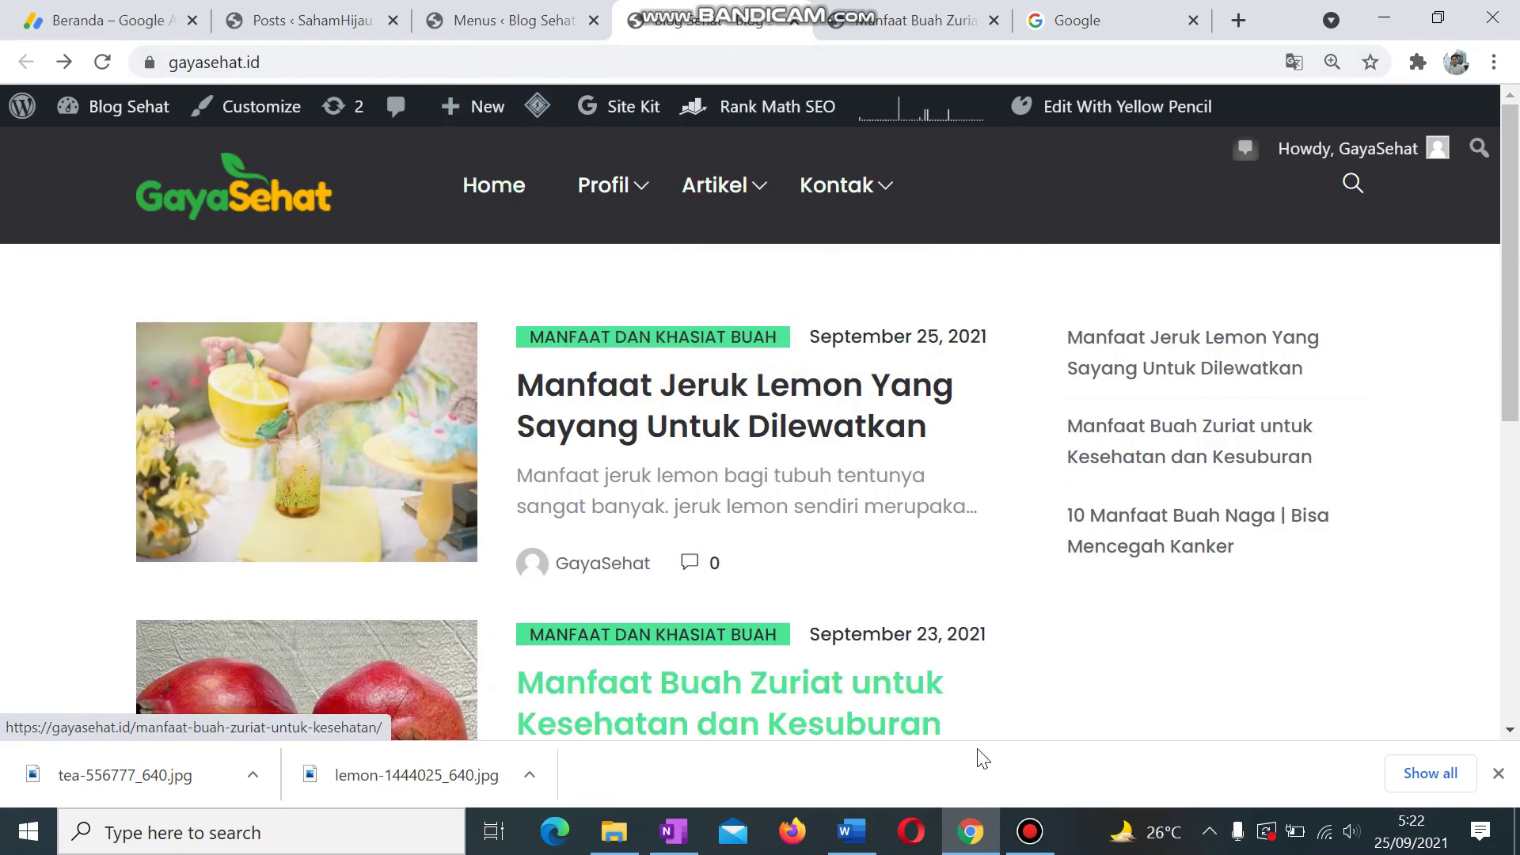
scroll(730, 432, down, 7)
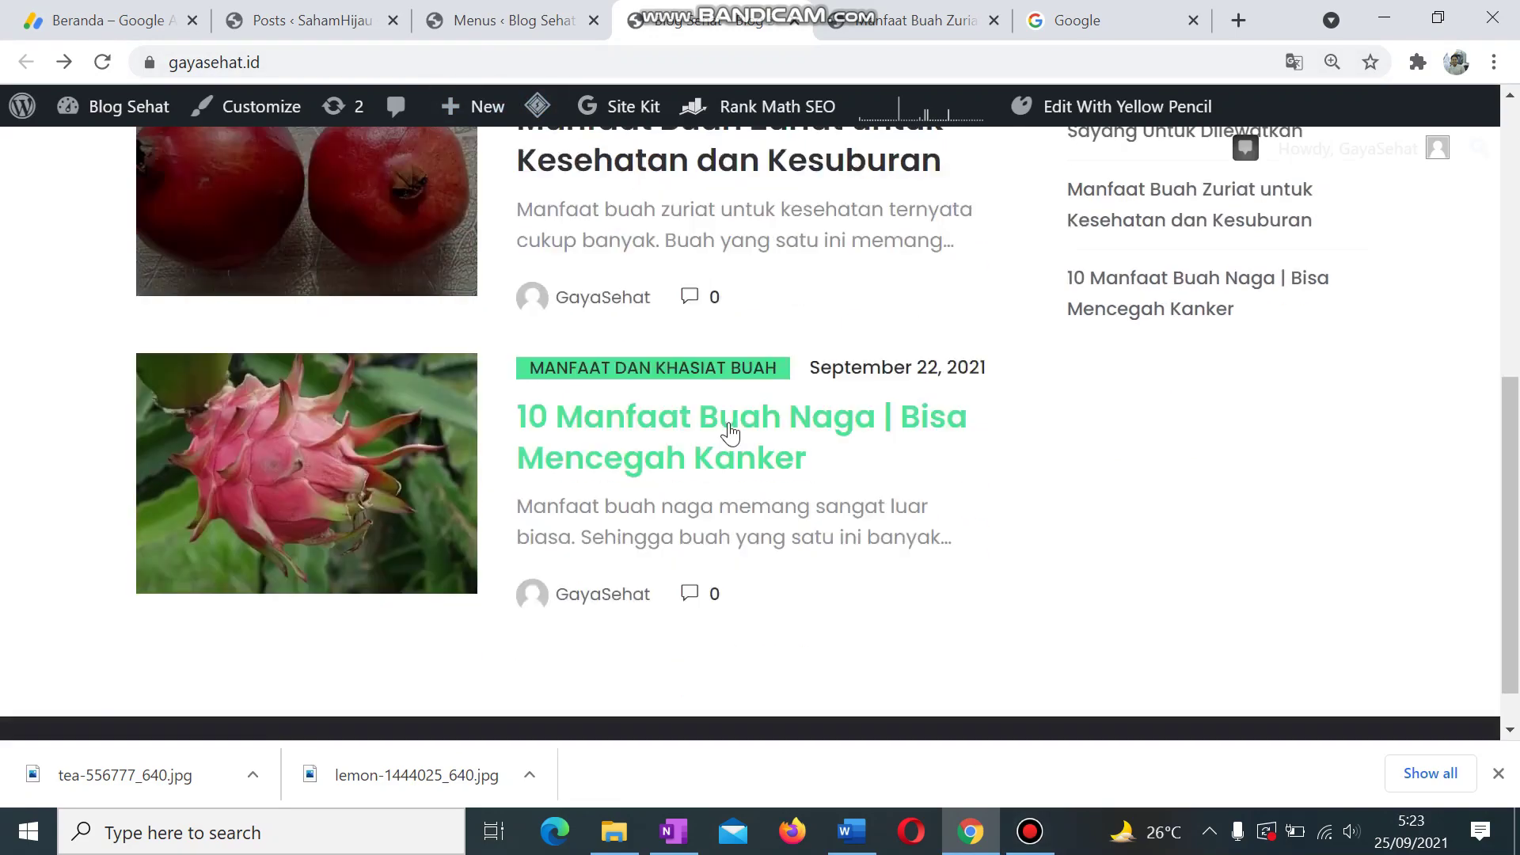
scroll(730, 431, up, 7)
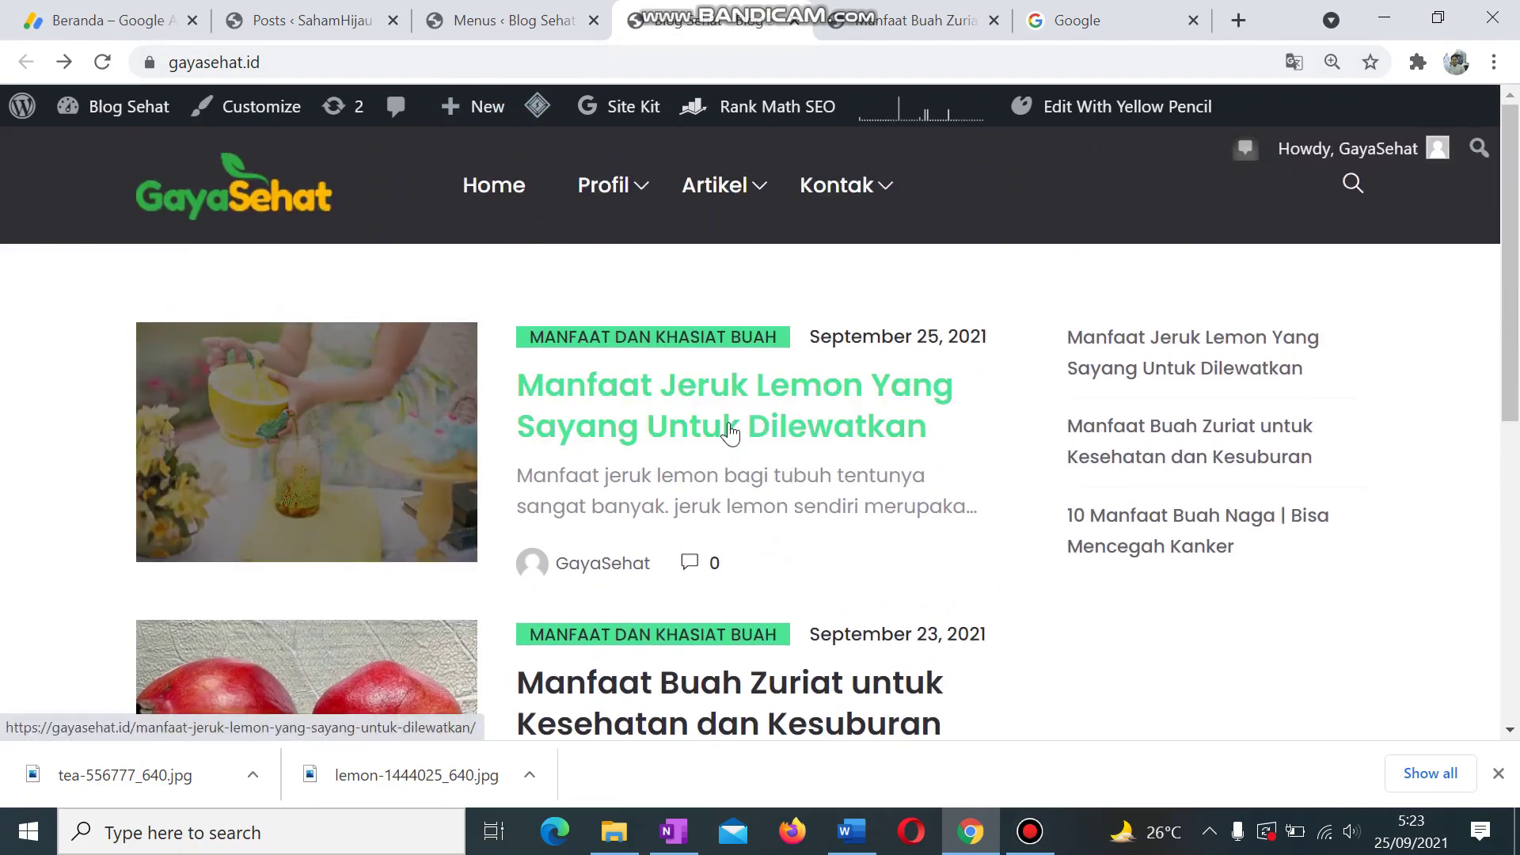